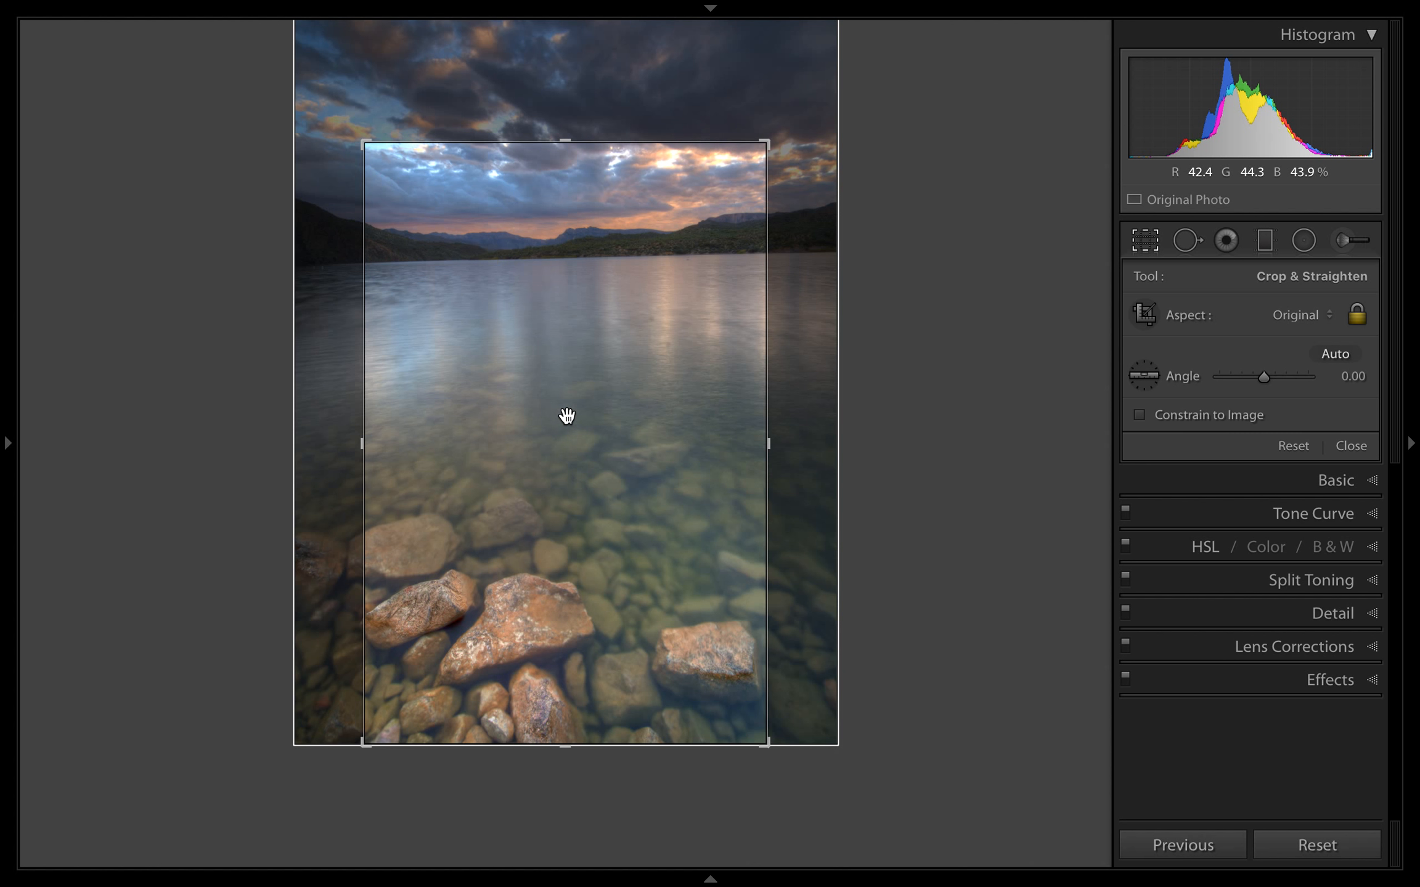
Try shifting the lake photo around beneath the crop frame and enlarging the frame slightly, ending with a crop reset.
left_click_drag(574, 425, 562, 469)
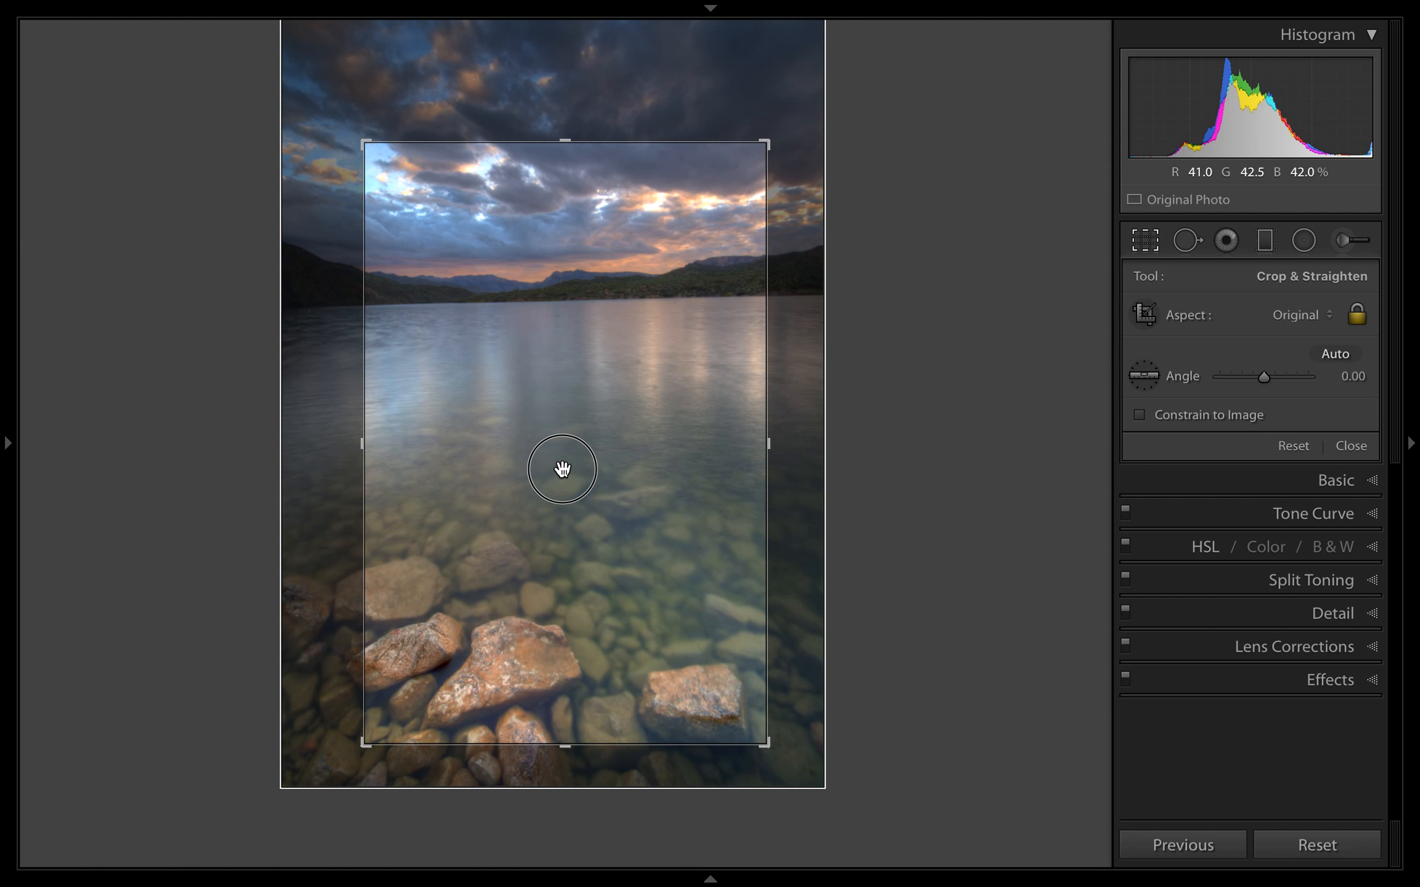
left_click_drag(562, 470, 584, 529)
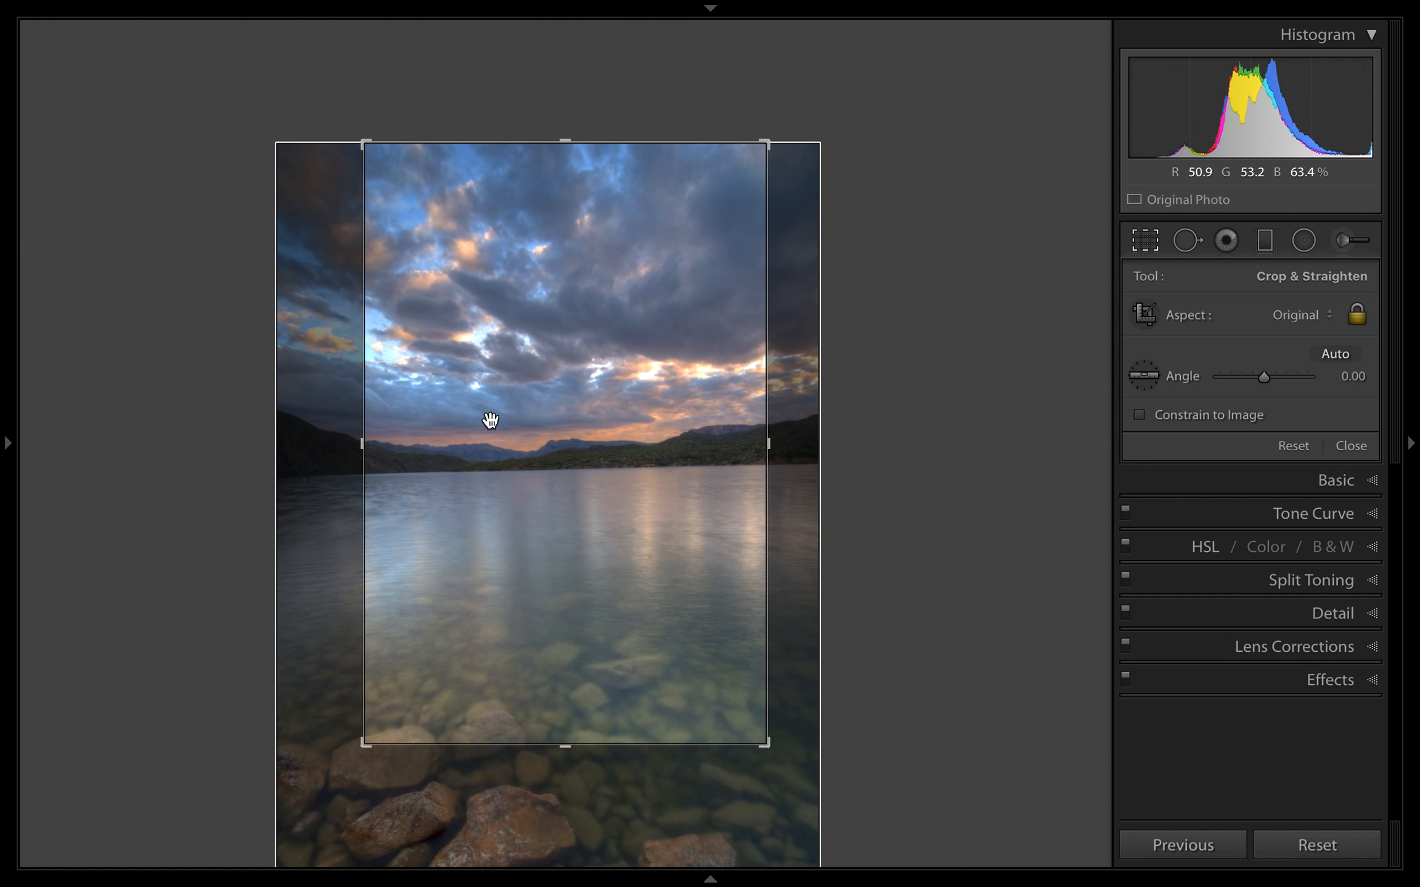
mouse_move(552, 390)
left_mouse_down()
mouse_move(530, 390)
mouse_move(552, 394)
left_mouse_up()
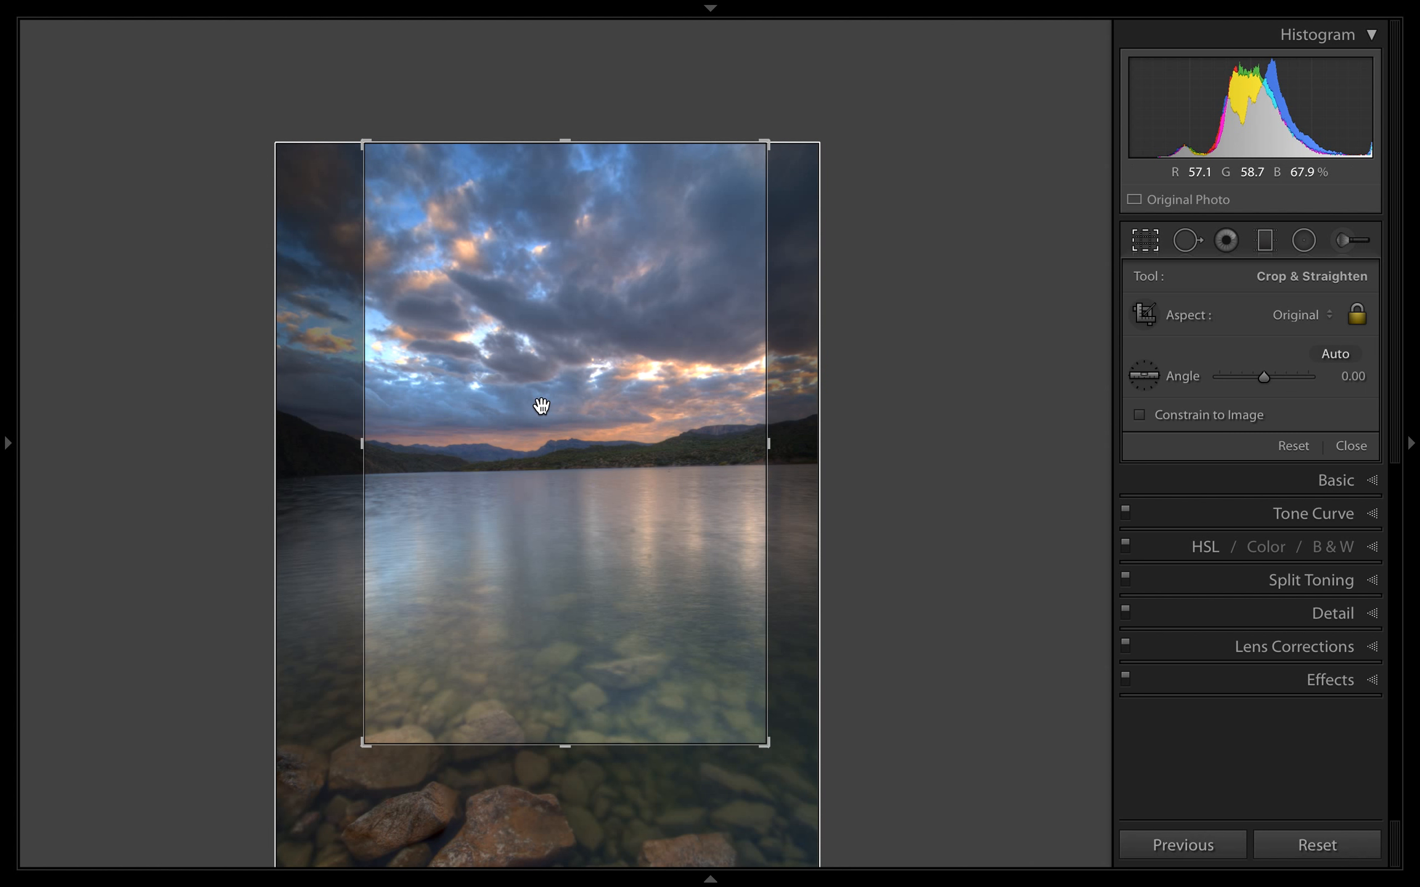
left_click_drag(541, 407, 458, 414)
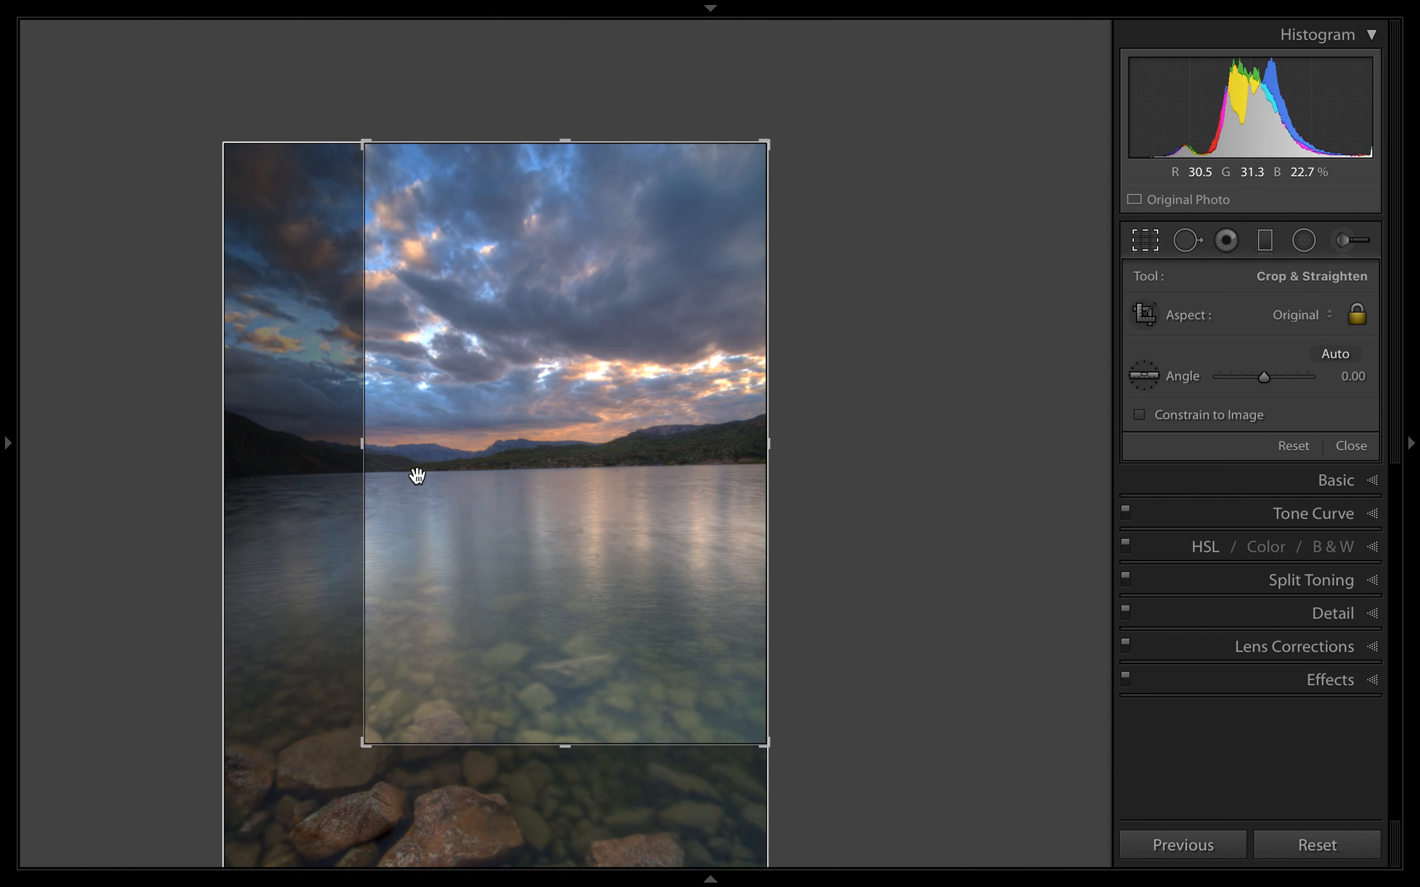
left_click_drag(592, 455, 756, 455)
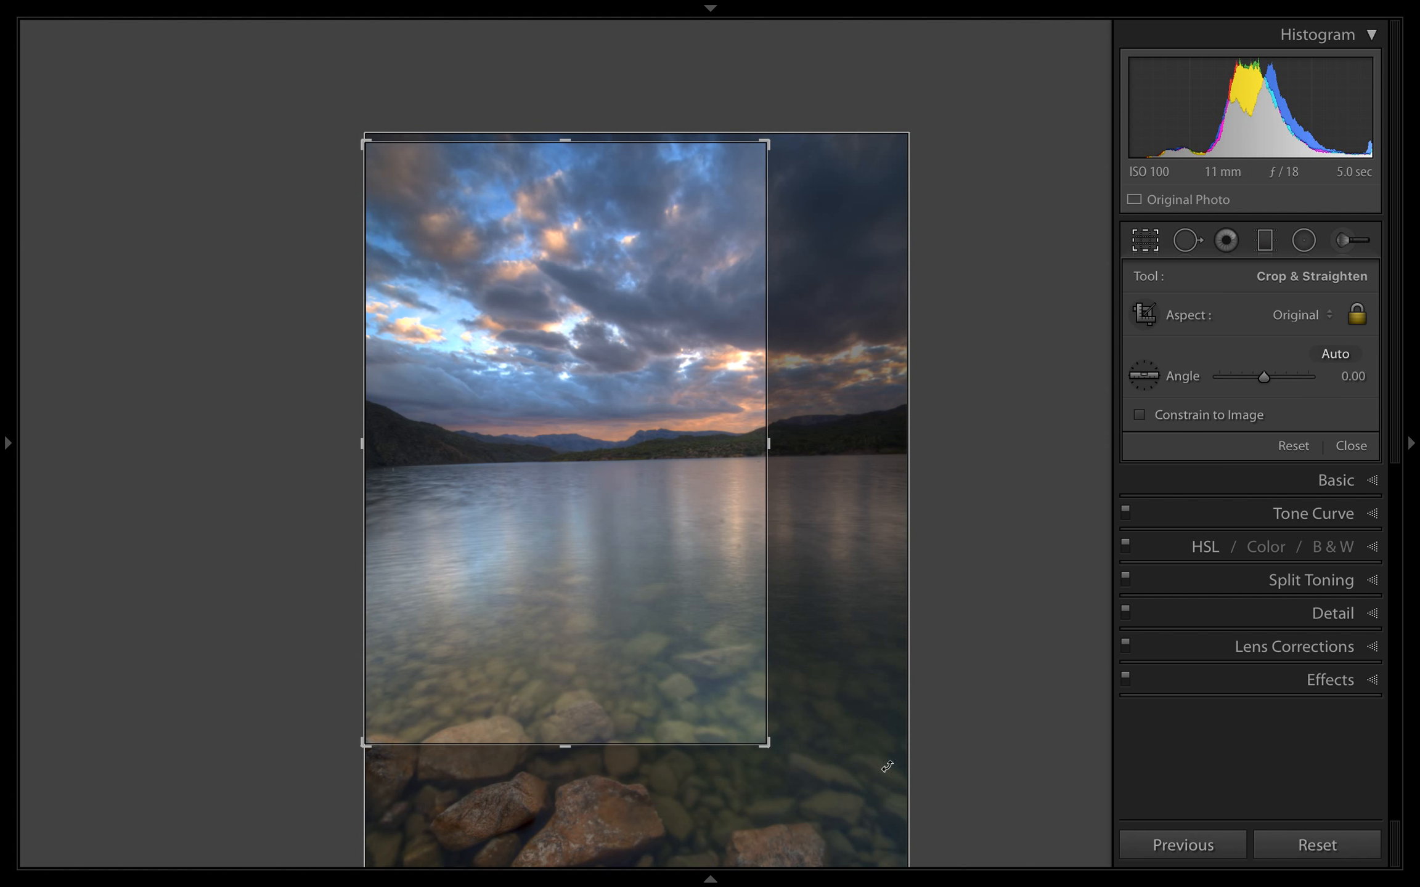
mouse_move(776, 758)
left_mouse_down()
mouse_move(666, 618)
mouse_move(897, 815)
mouse_move(555, 510)
mouse_move(919, 768)
mouse_move(783, 767)
left_mouse_up()
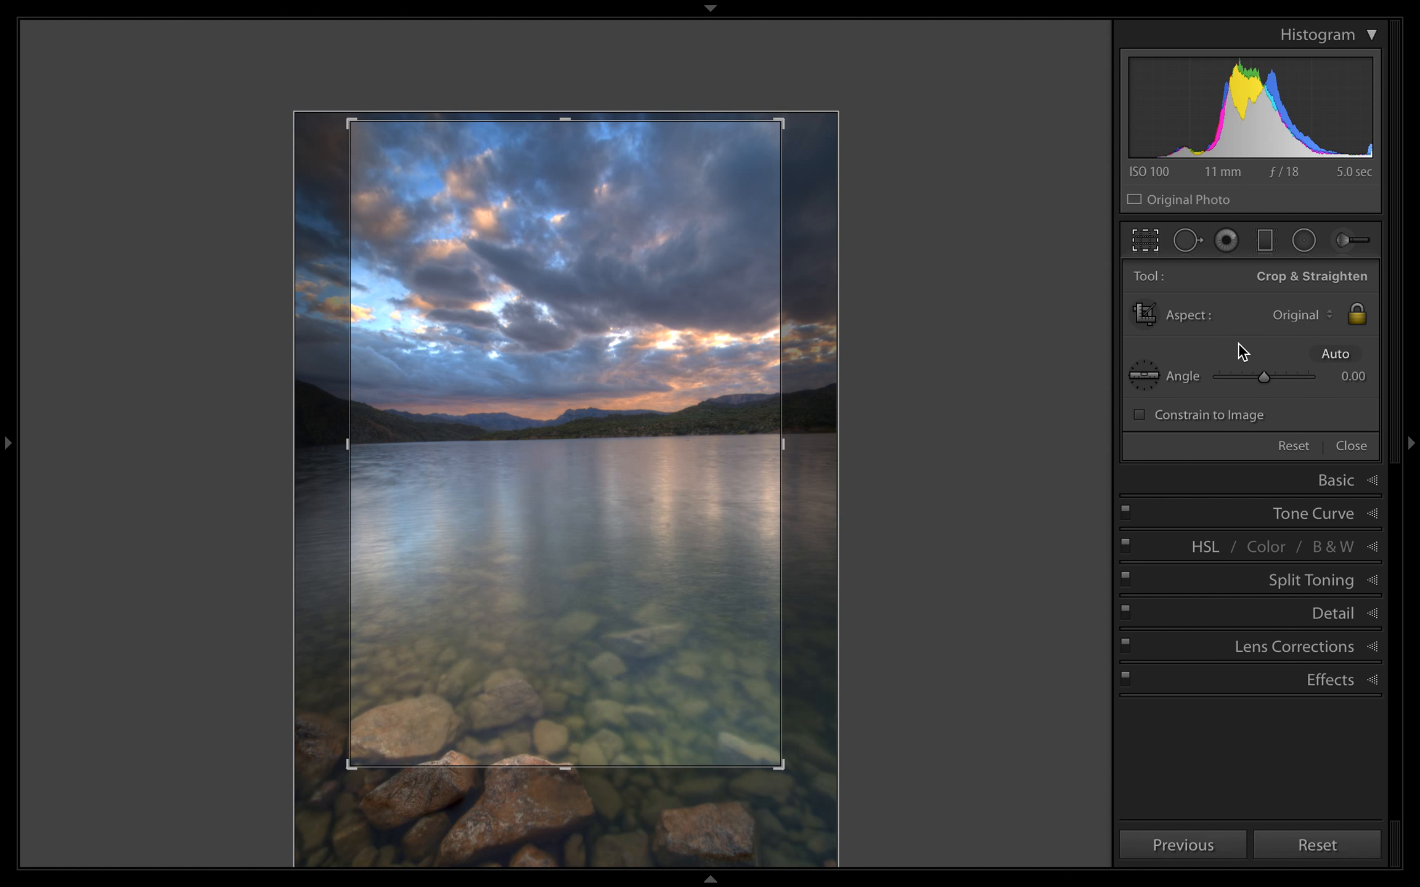
left_click(1301, 447)
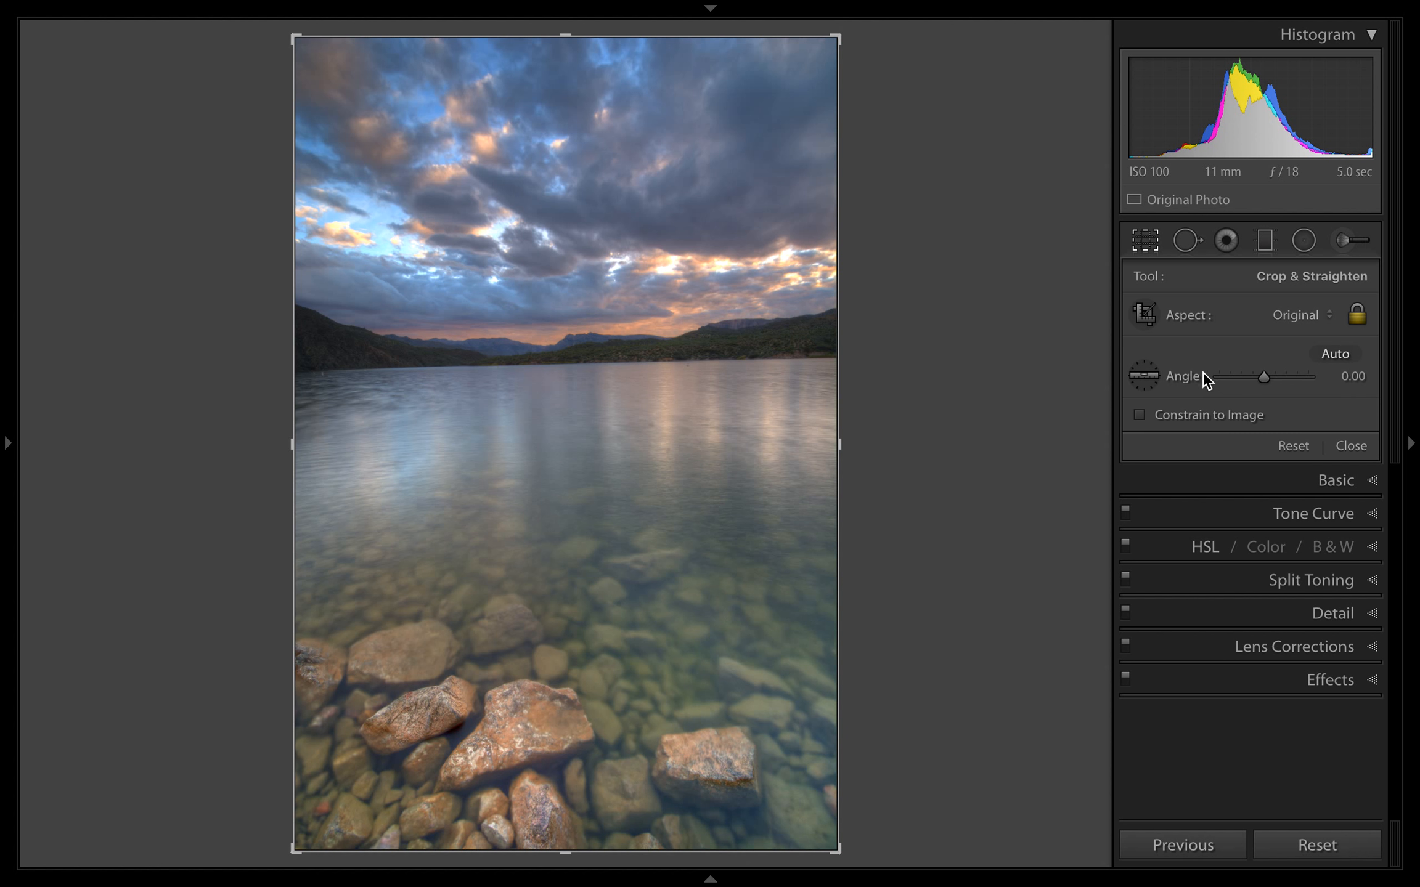
Try a crop drawn over the upper-left sky and one pulled in from the lower-right corner, resetting after each.
left_click(1146, 315)
left_click_drag(314, 93, 614, 385)
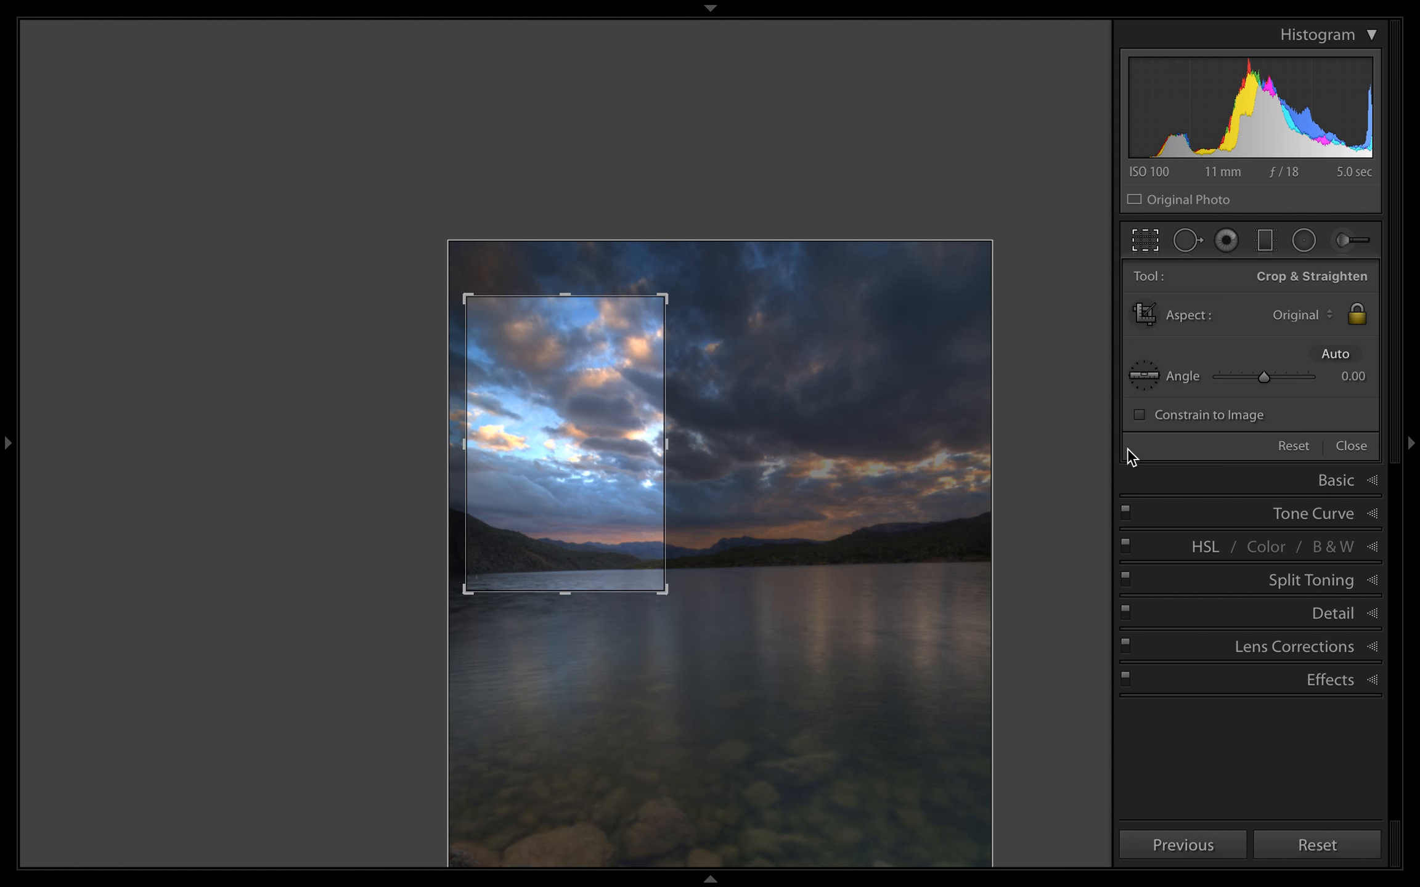
left_click(1293, 446)
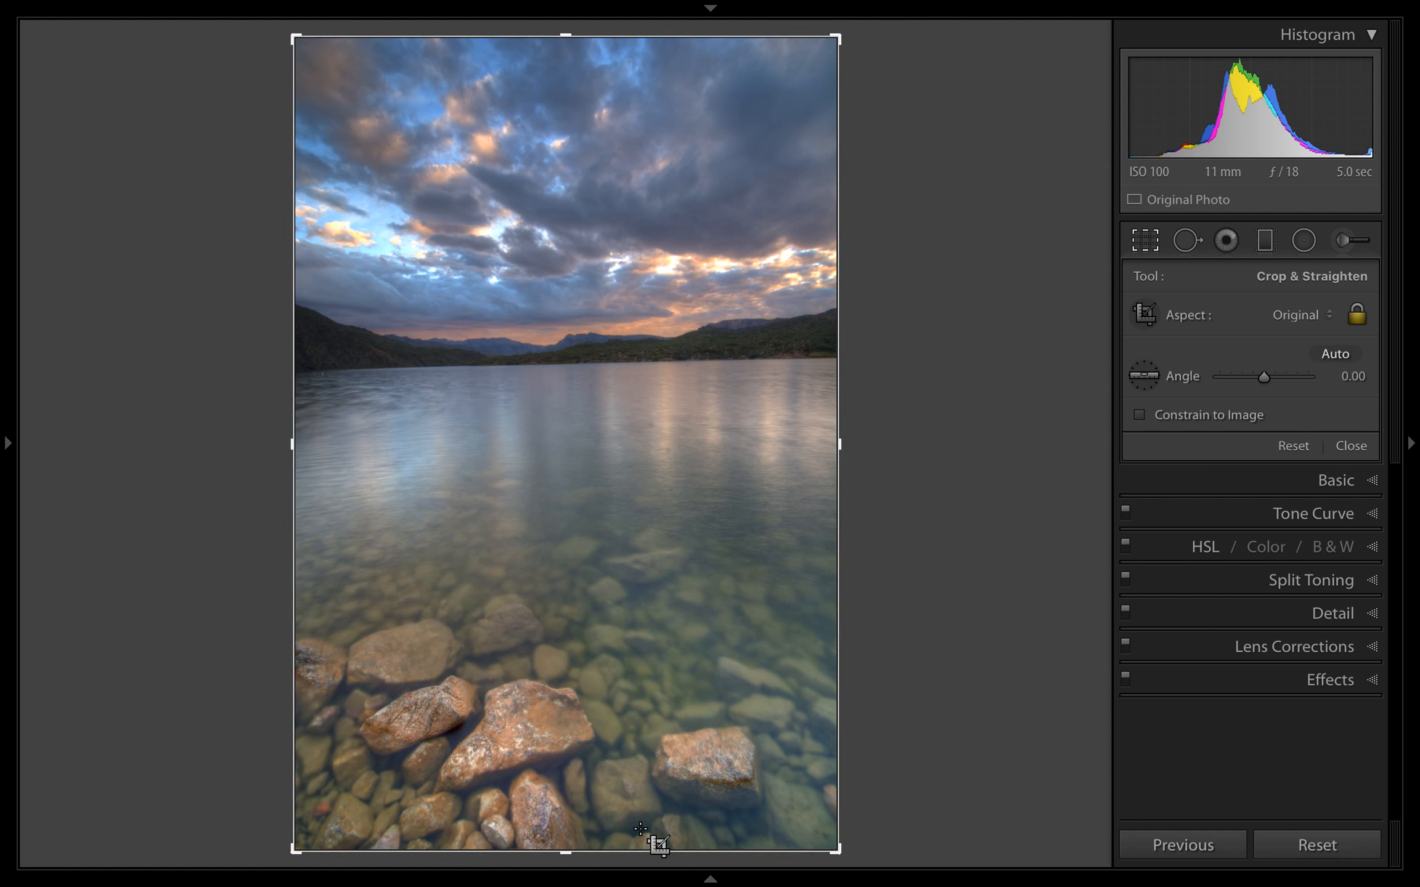
left_click_drag(837, 846, 758, 709)
left_click(1287, 440)
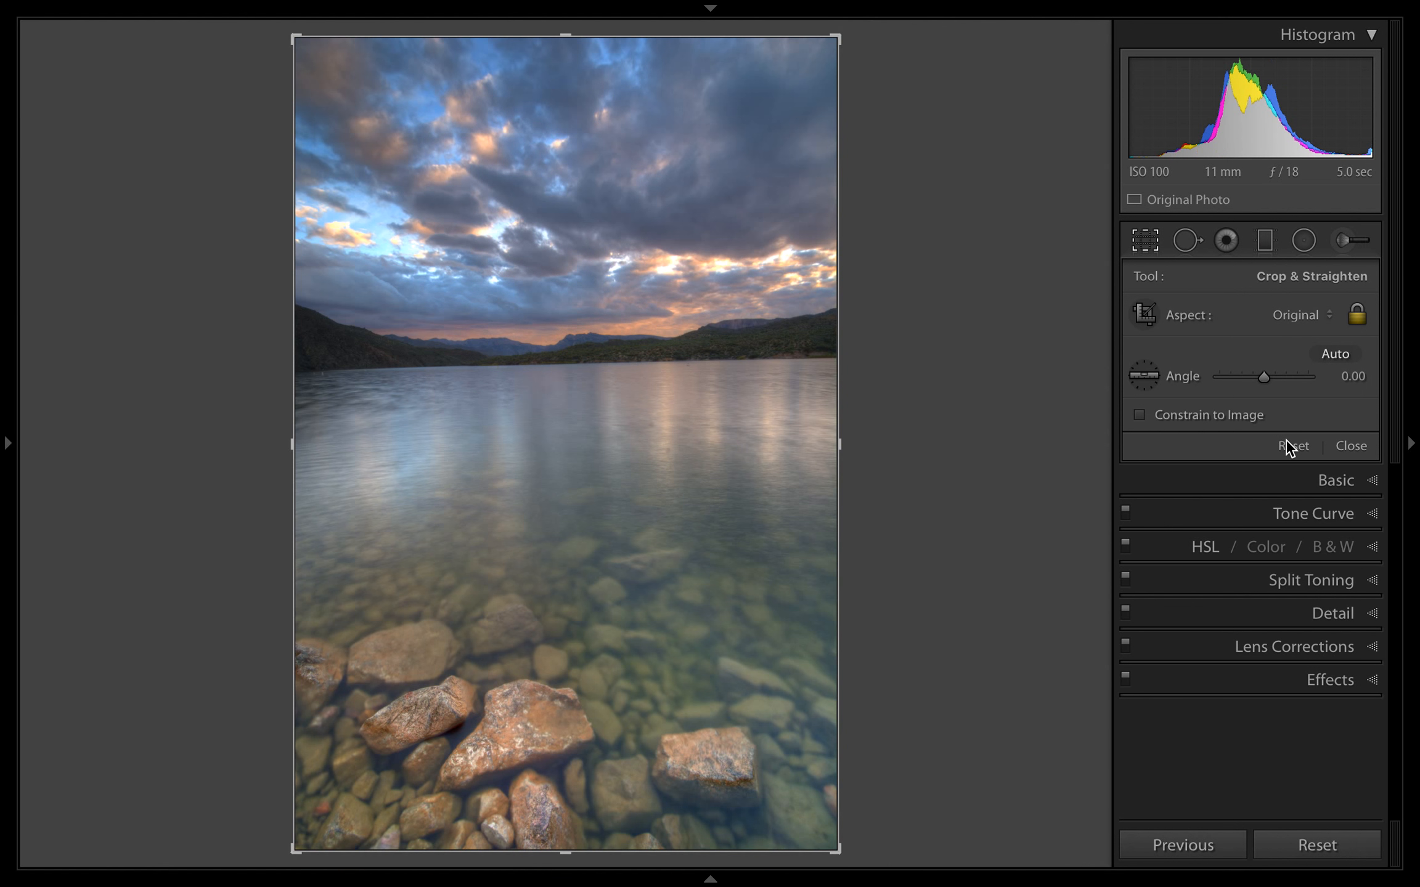
Set the crop aspect to 1 x 1 and reposition the photo so the square frame covers its upper part.
left_click(1317, 314)
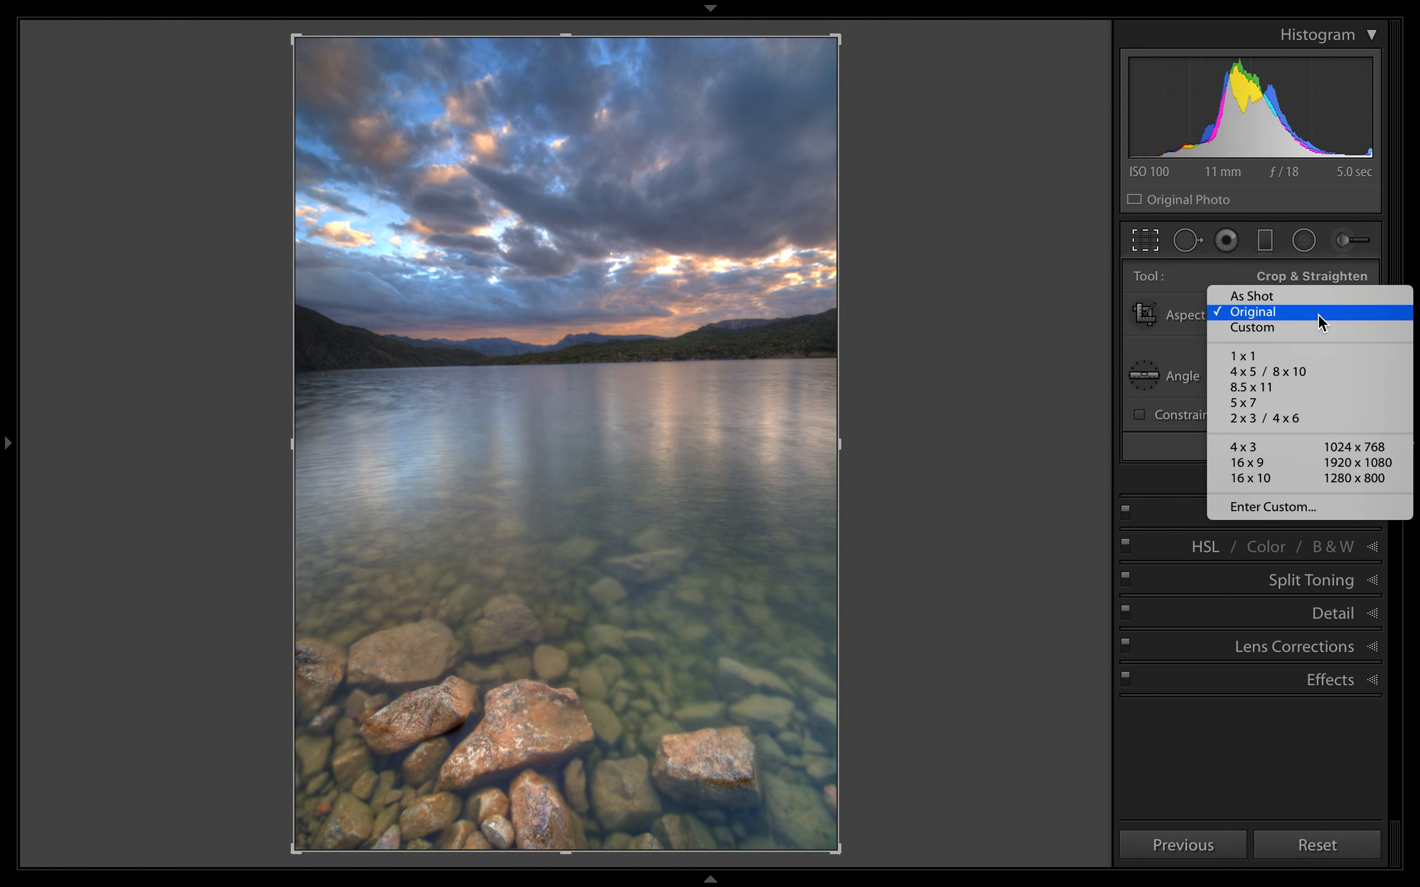
left_click(1193, 324)
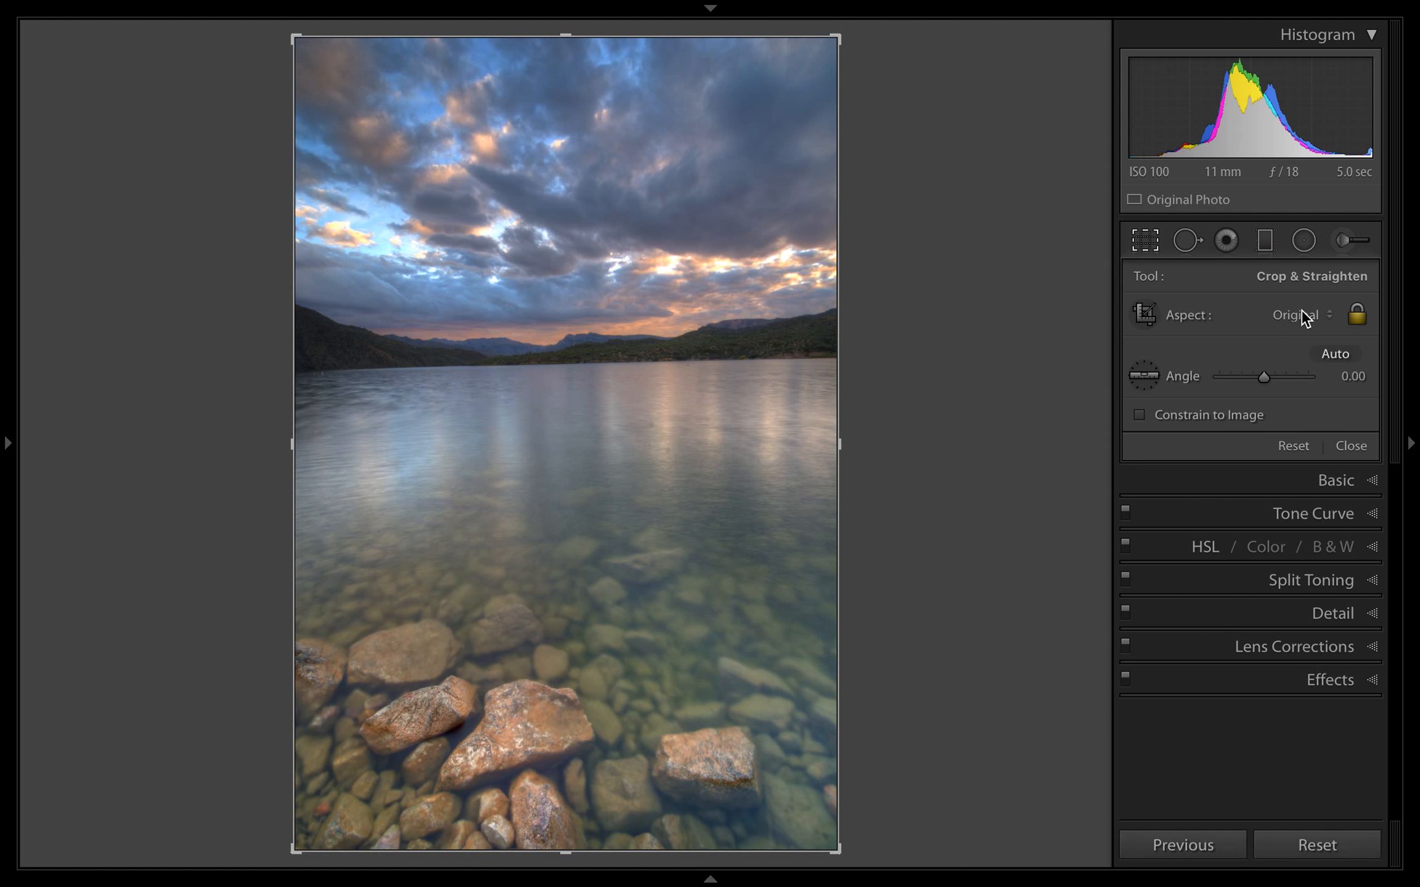
left_click(1301, 309)
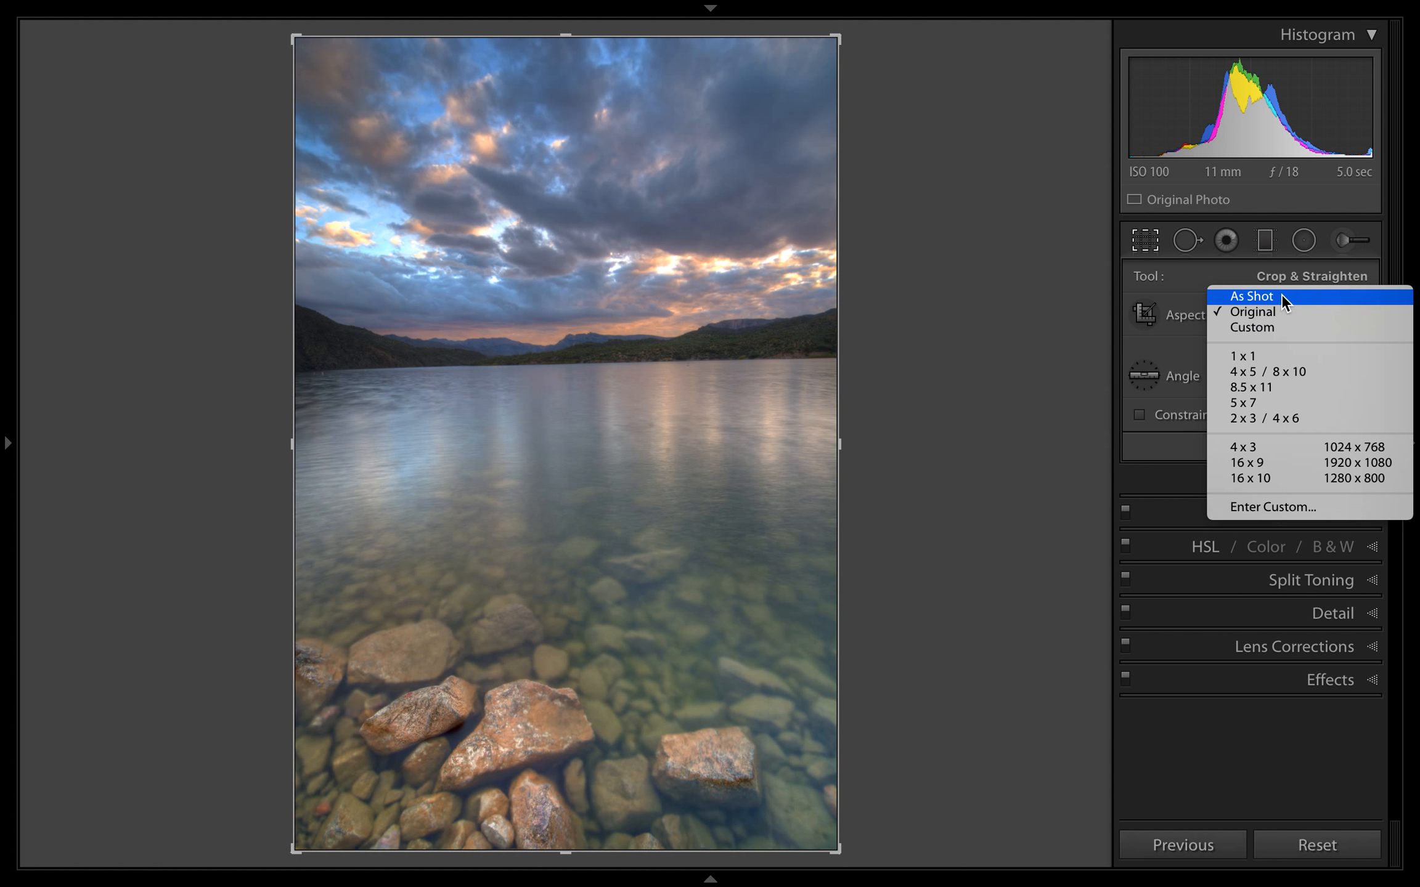
left_click(1275, 355)
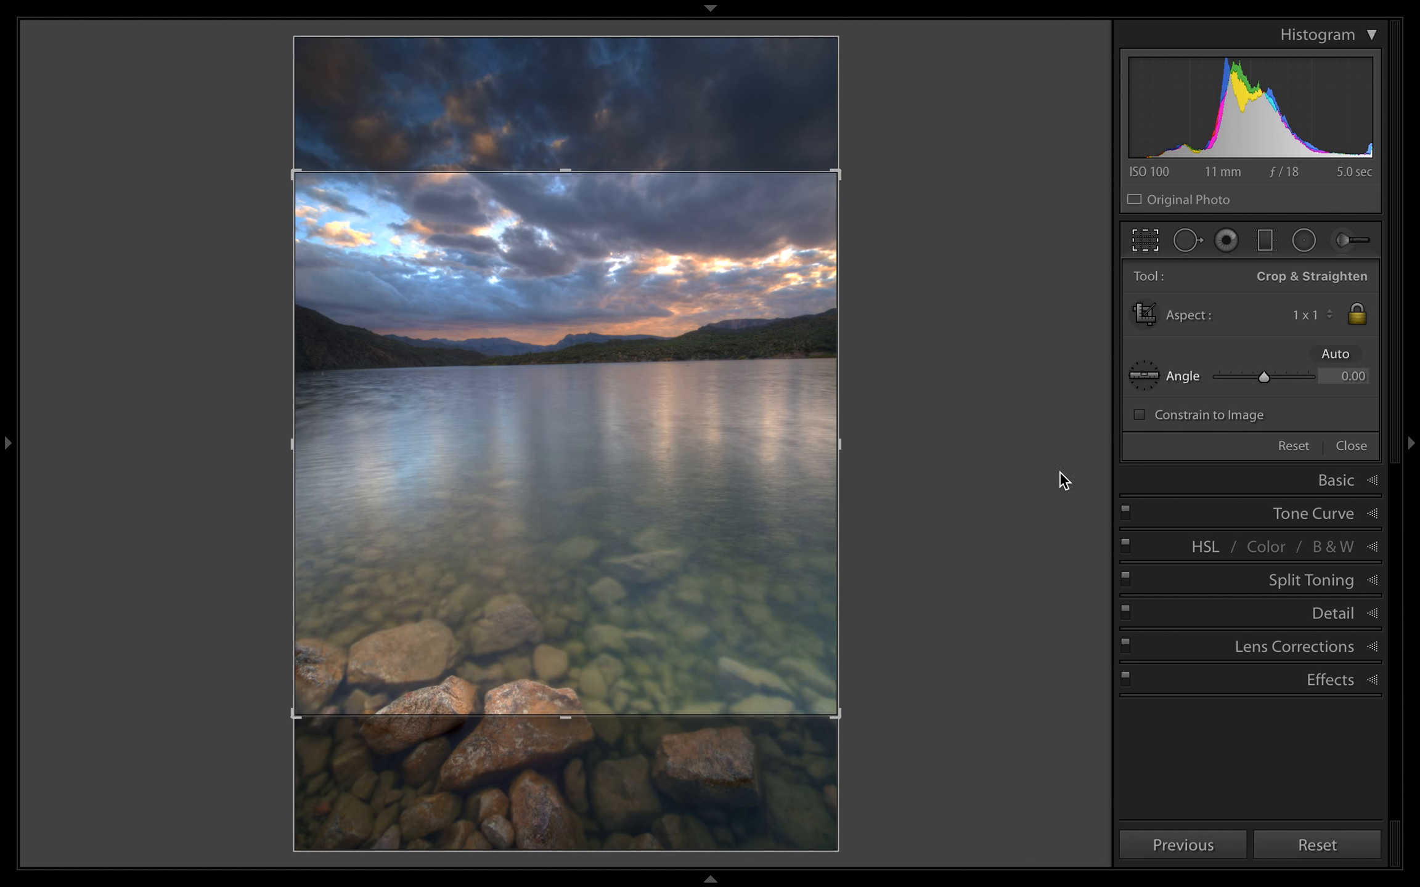
left_click_drag(643, 458, 579, 595)
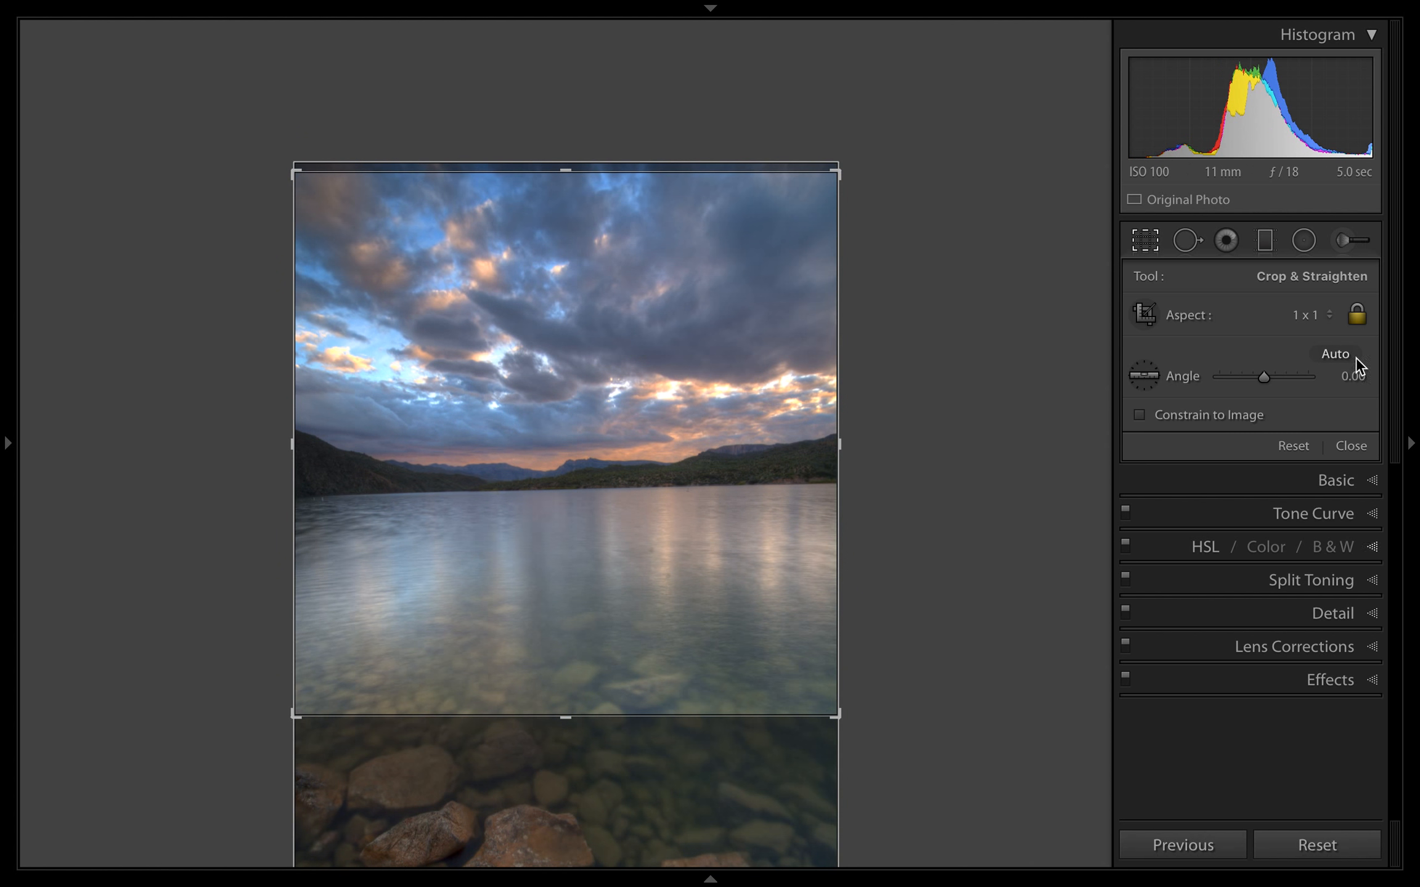
Set the crop aspect to Original and resize the frame to a landscape area covering the lower sky and horizon.
left_click(1305, 323)
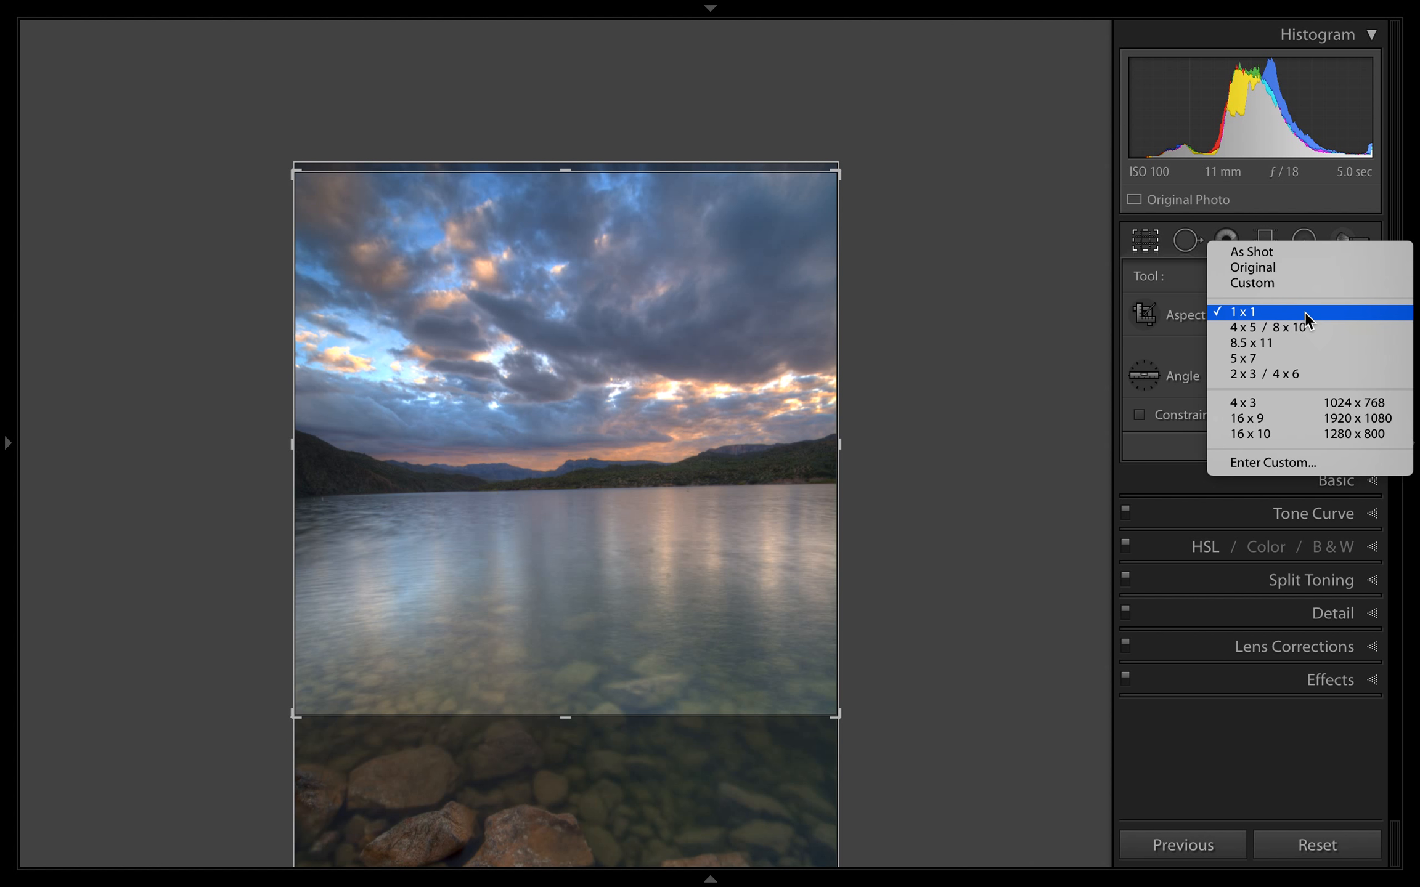
left_click(1224, 284)
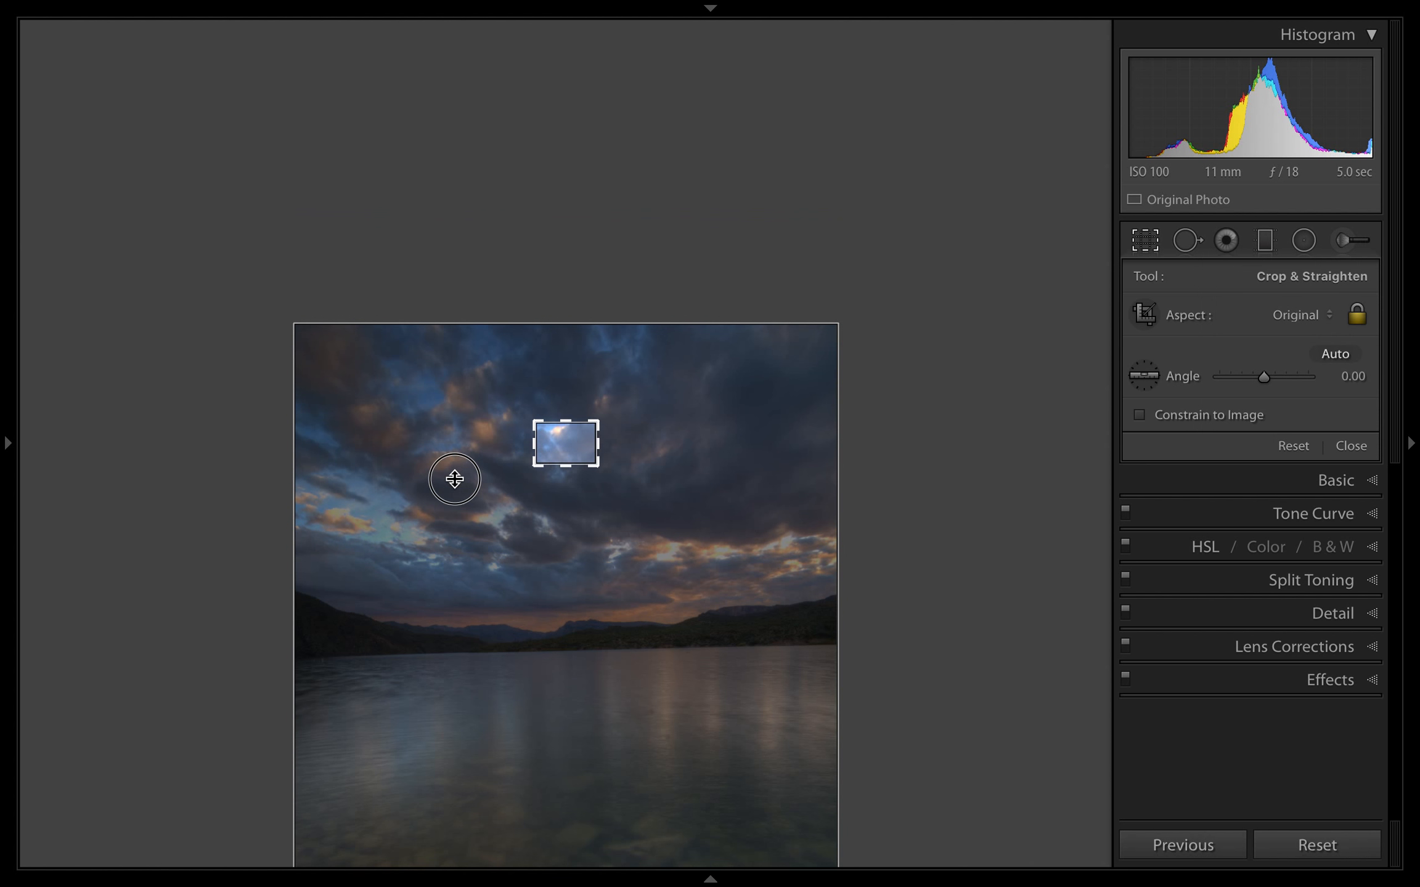
left_click_drag(454, 479, 472, 573)
left_click_drag(387, 565, 361, 596)
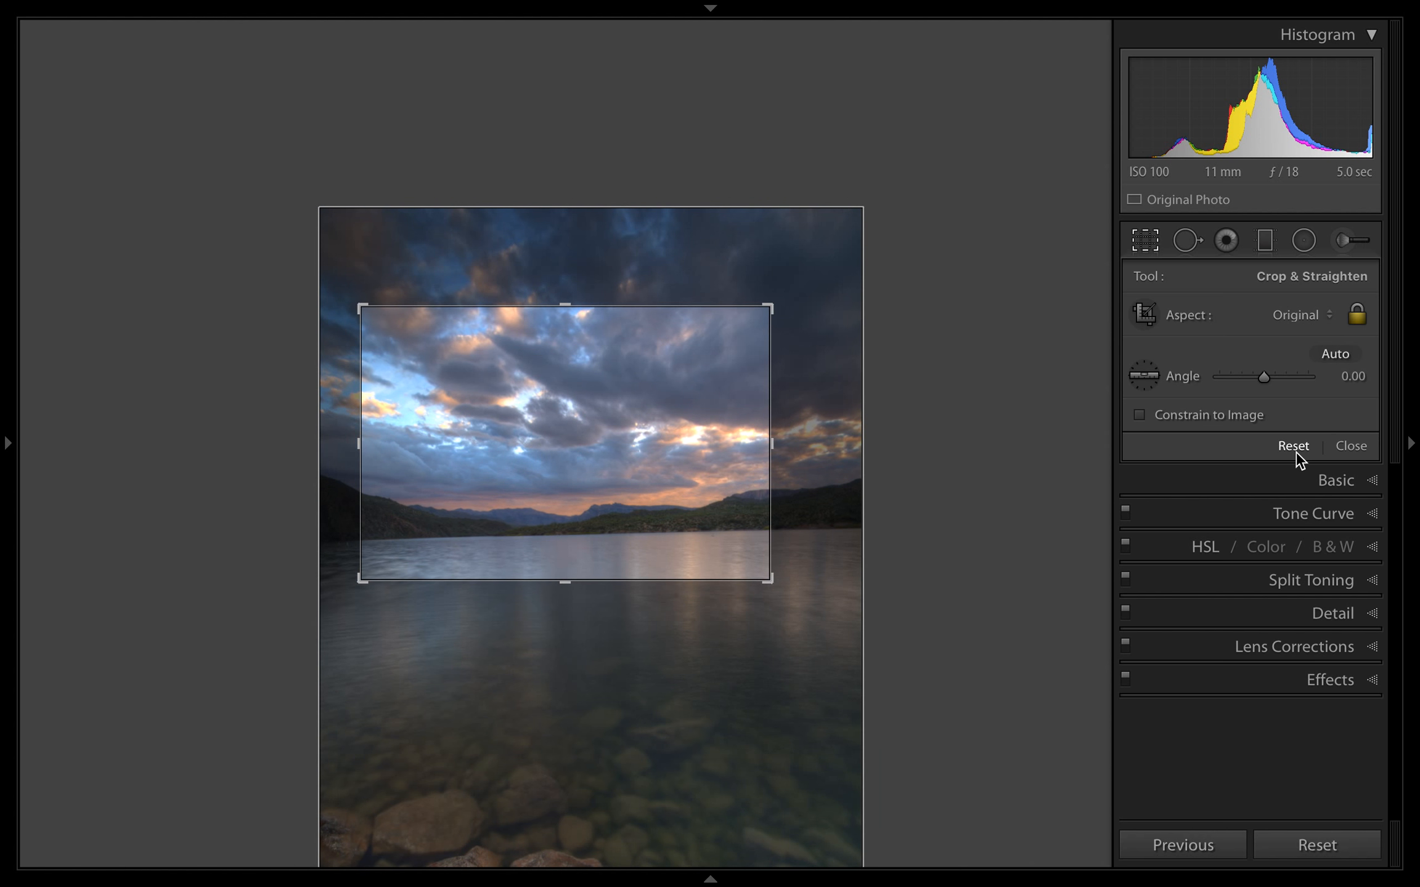
Try rotating the photo freehand to an angle of about -6.34 and reset the crop.
left_click(1317, 303)
left_click(1290, 328)
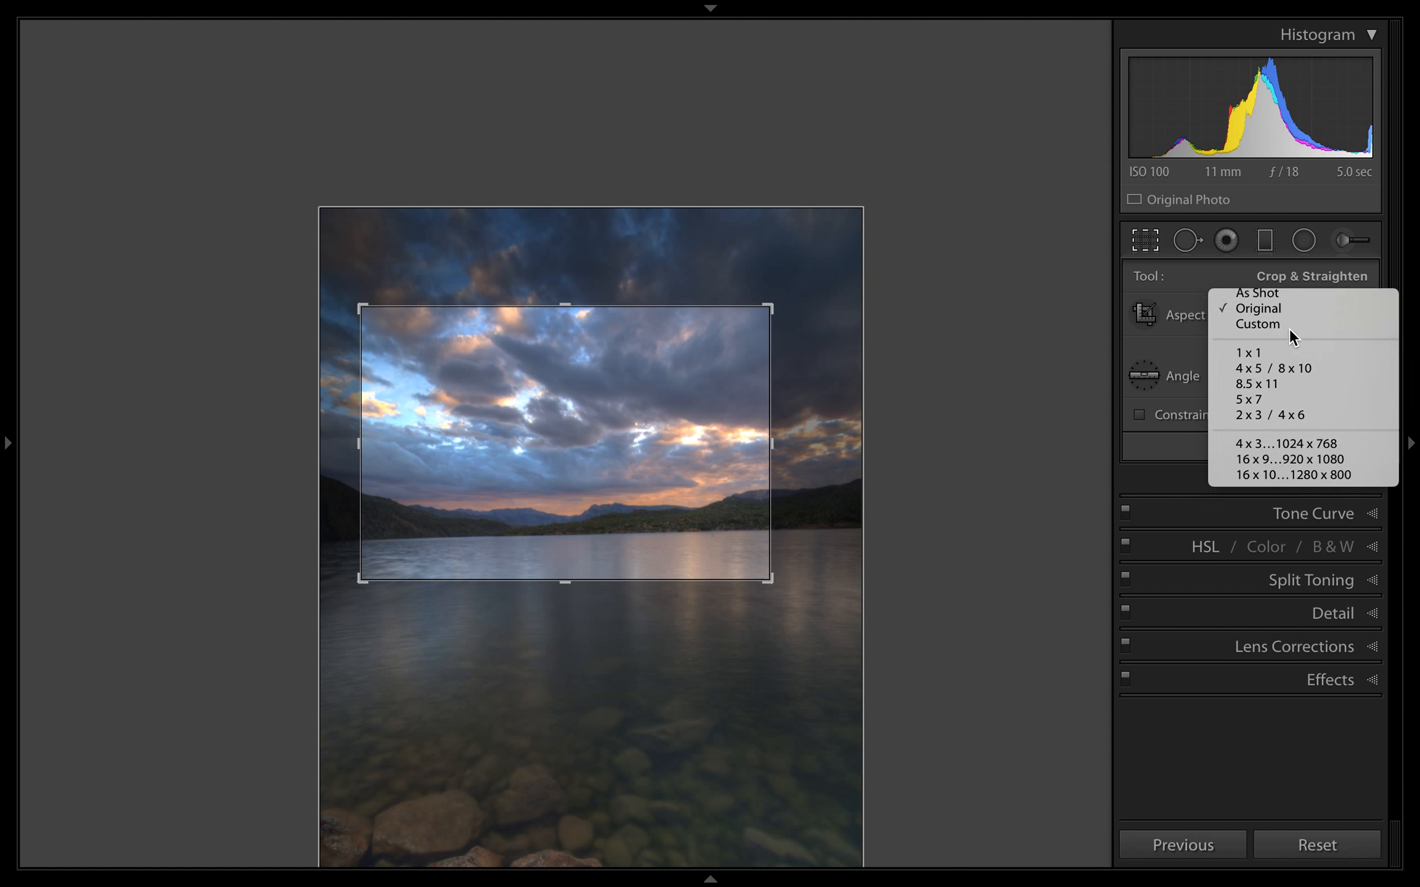
left_click_drag(878, 707, 933, 705)
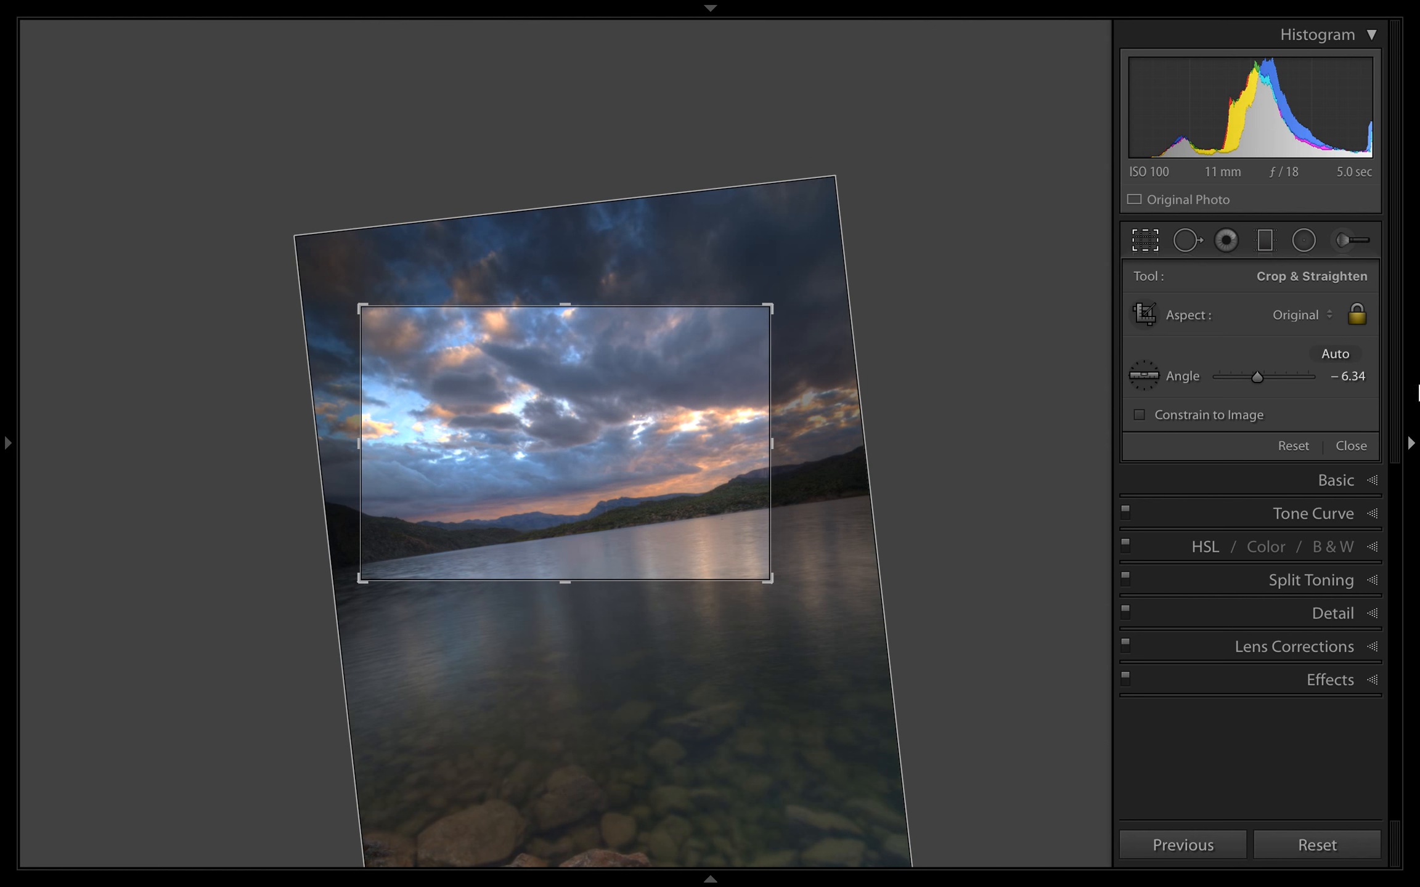
left_click(1292, 449)
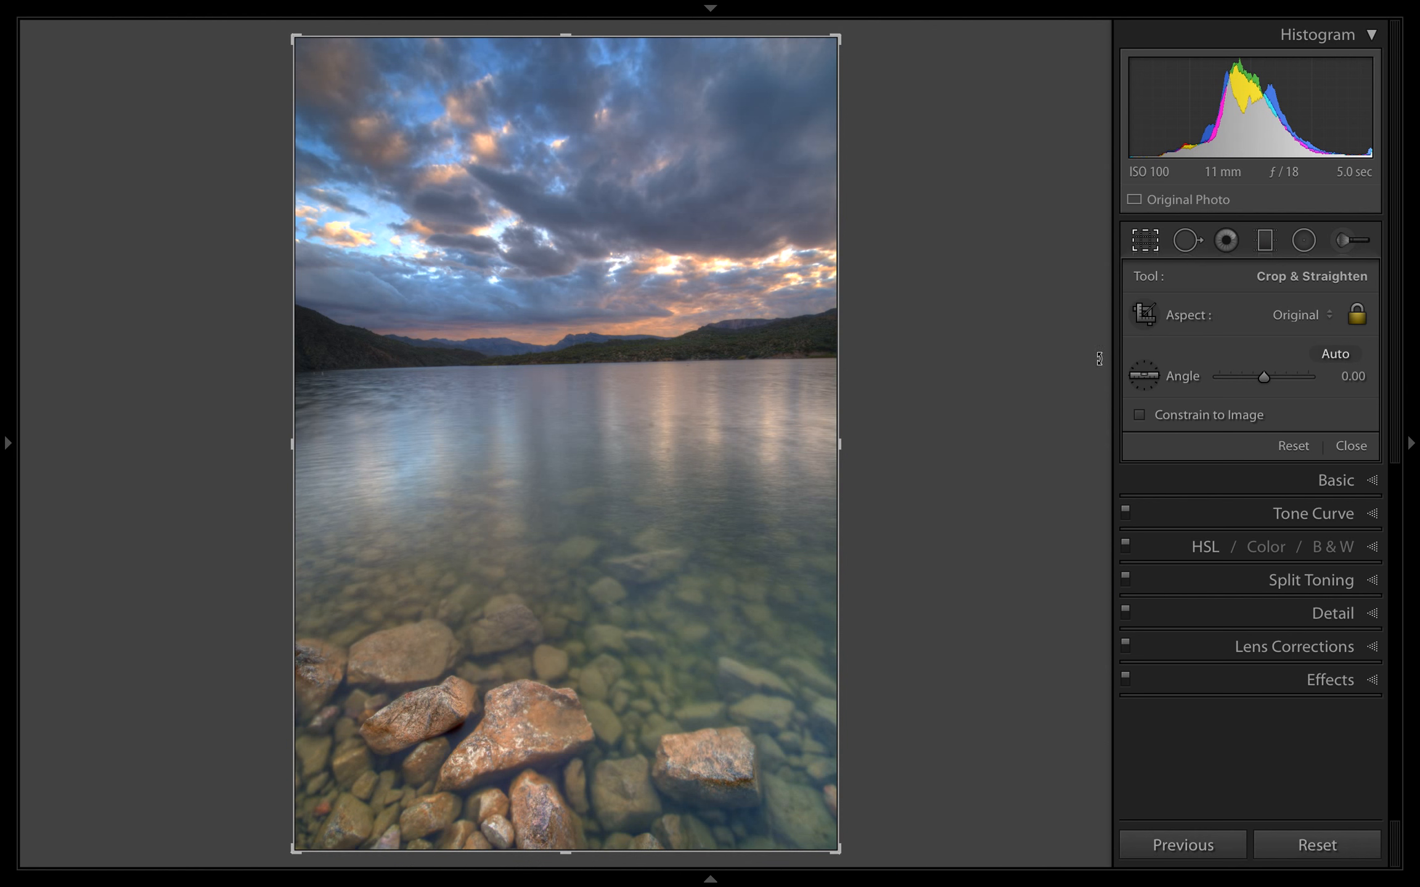
left_click(1286, 450)
left_click(1297, 446)
Try rotating the photo with the Angle slider to about 1.83 and reset the crop.
left_click(1354, 859)
left_click(1133, 377)
mouse_move(1263, 382)
left_mouse_down()
mouse_move(1246, 390)
mouse_move(1263, 384)
left_mouse_up()
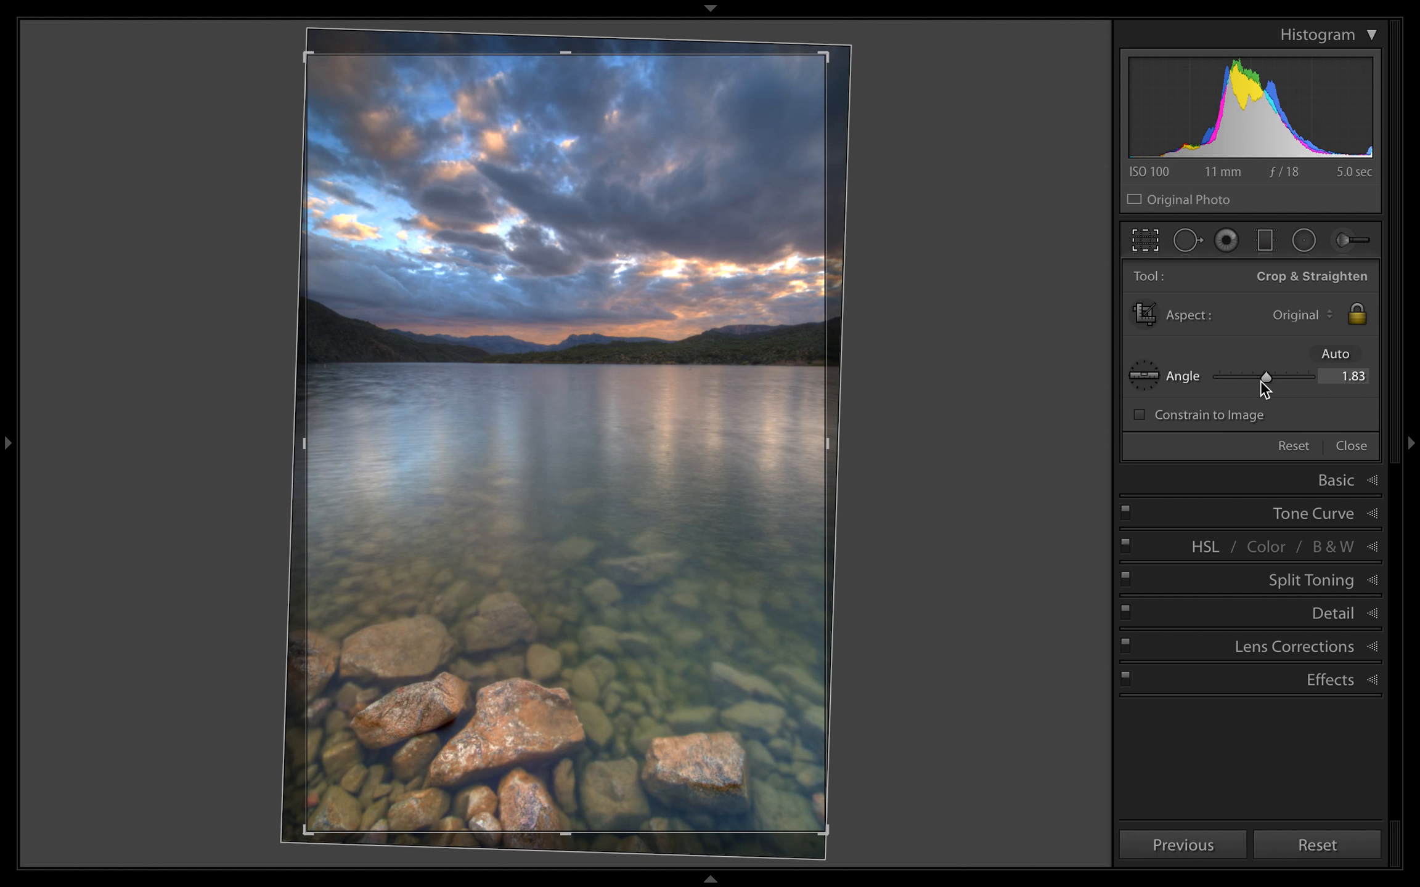
left_click(1350, 377)
left_click(1294, 443)
Rotate the photo back and forth by nudging the Angle value in 0.10 increments, ending at -0.90.
left_click(1360, 375)
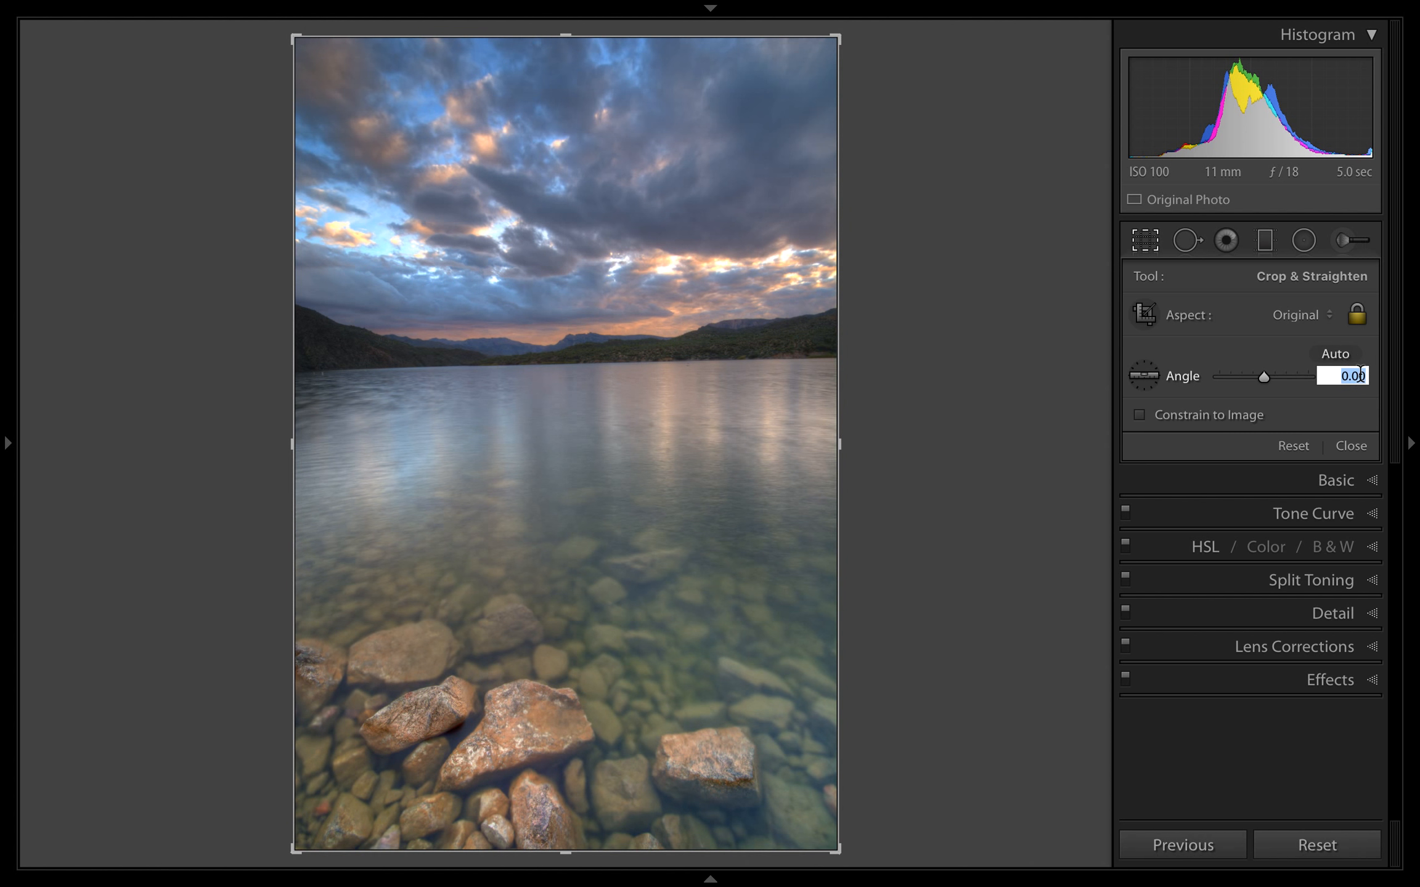
key("Down")
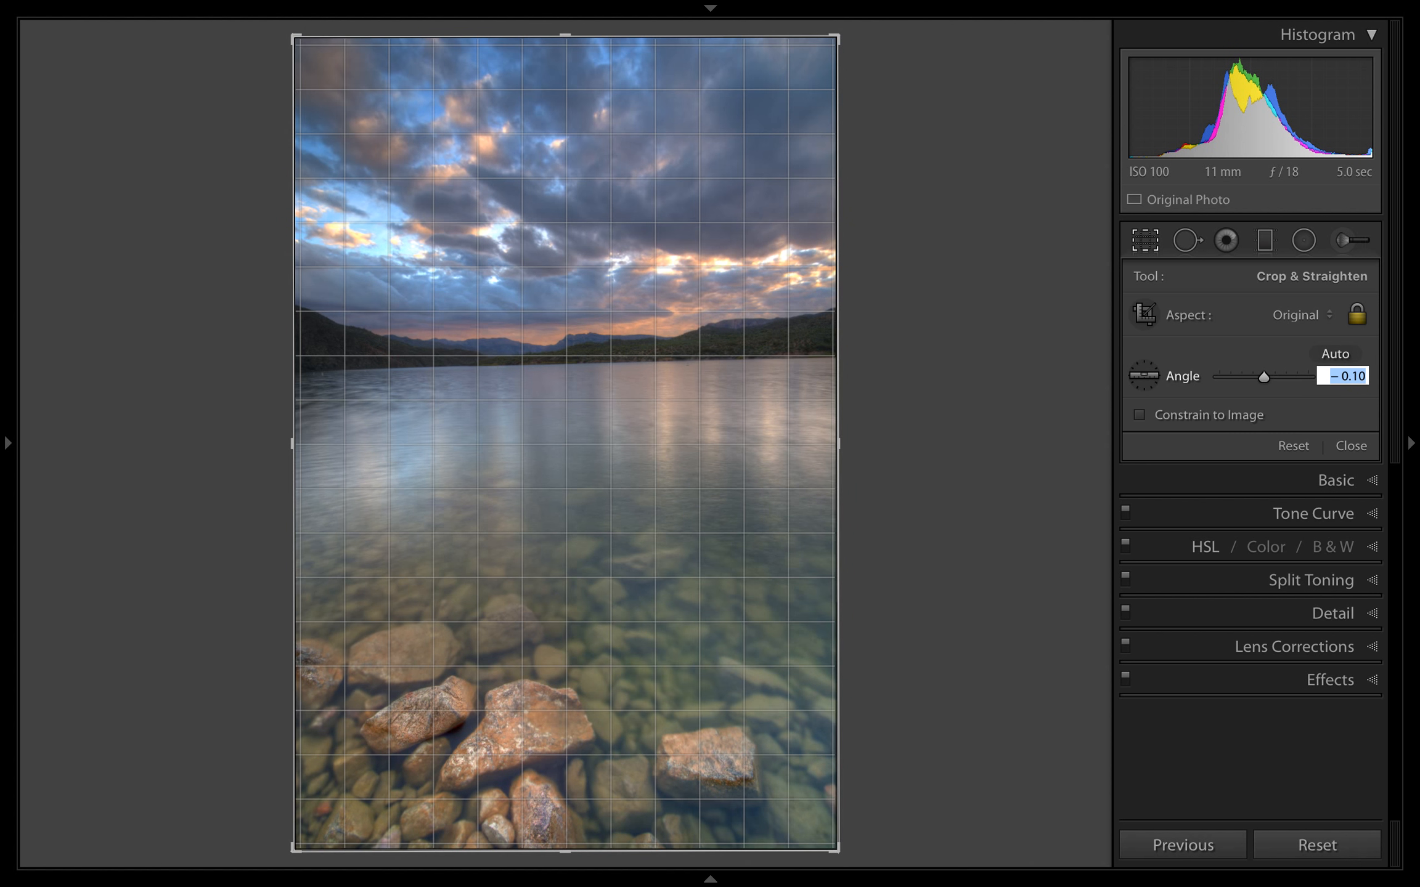
key("Down")
key("Down")
key("Down")
key("Down")
key("Down")
key("Down")
key("Down")
key("Down")
key("Down")
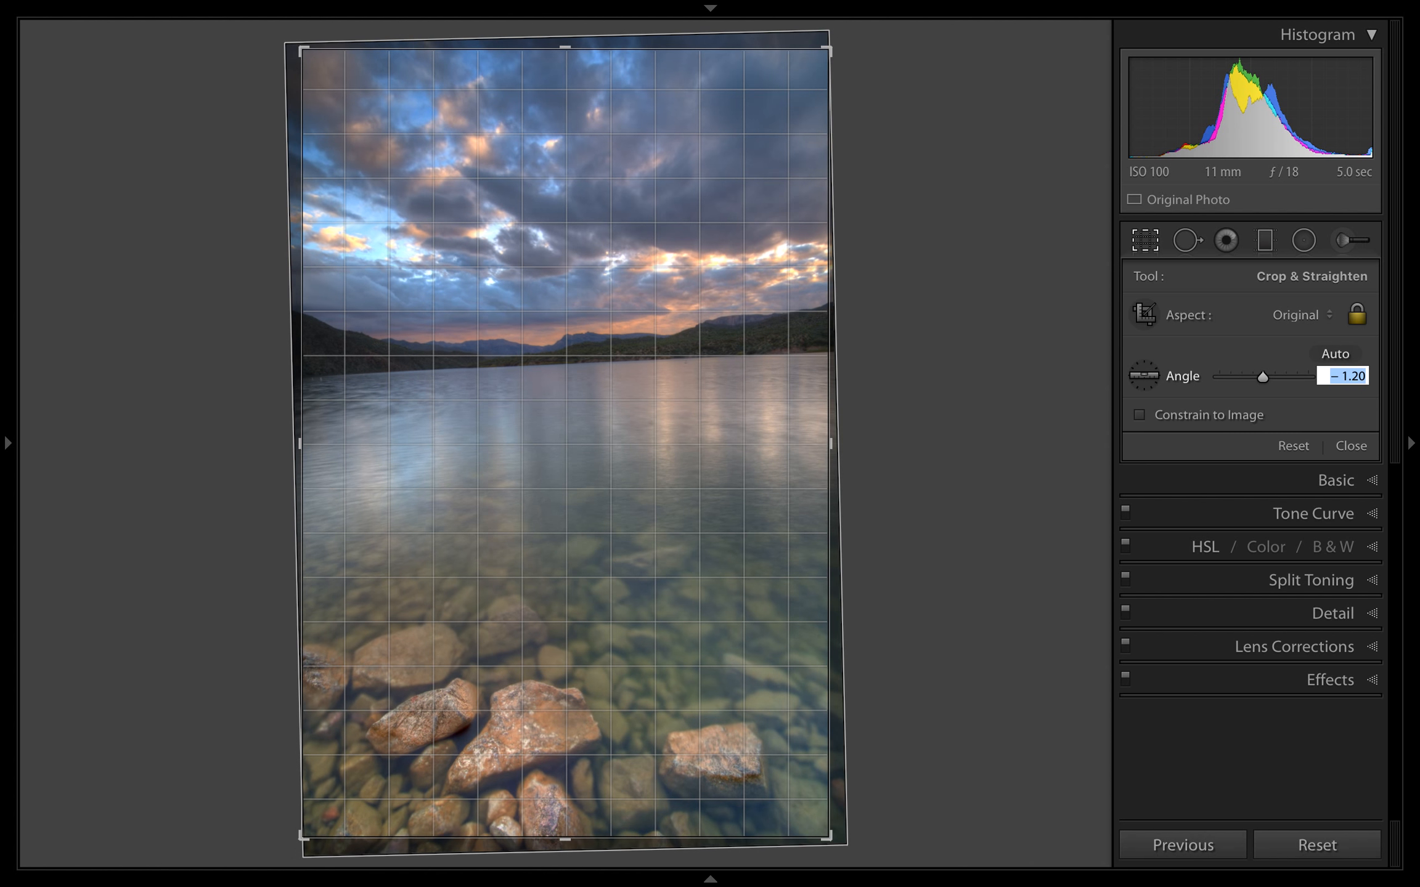
key("Up")
key("Up")
key("Up")
key("Up")
key("Up")
key("Up")
key("Up")
key("Up")
key("Up")
key("Up")
key("Up")
key("Up")
key("Up")
key("Up")
key("Up")
key("Up")
key("Up")
key("Up")
key("Up")
key("Up")
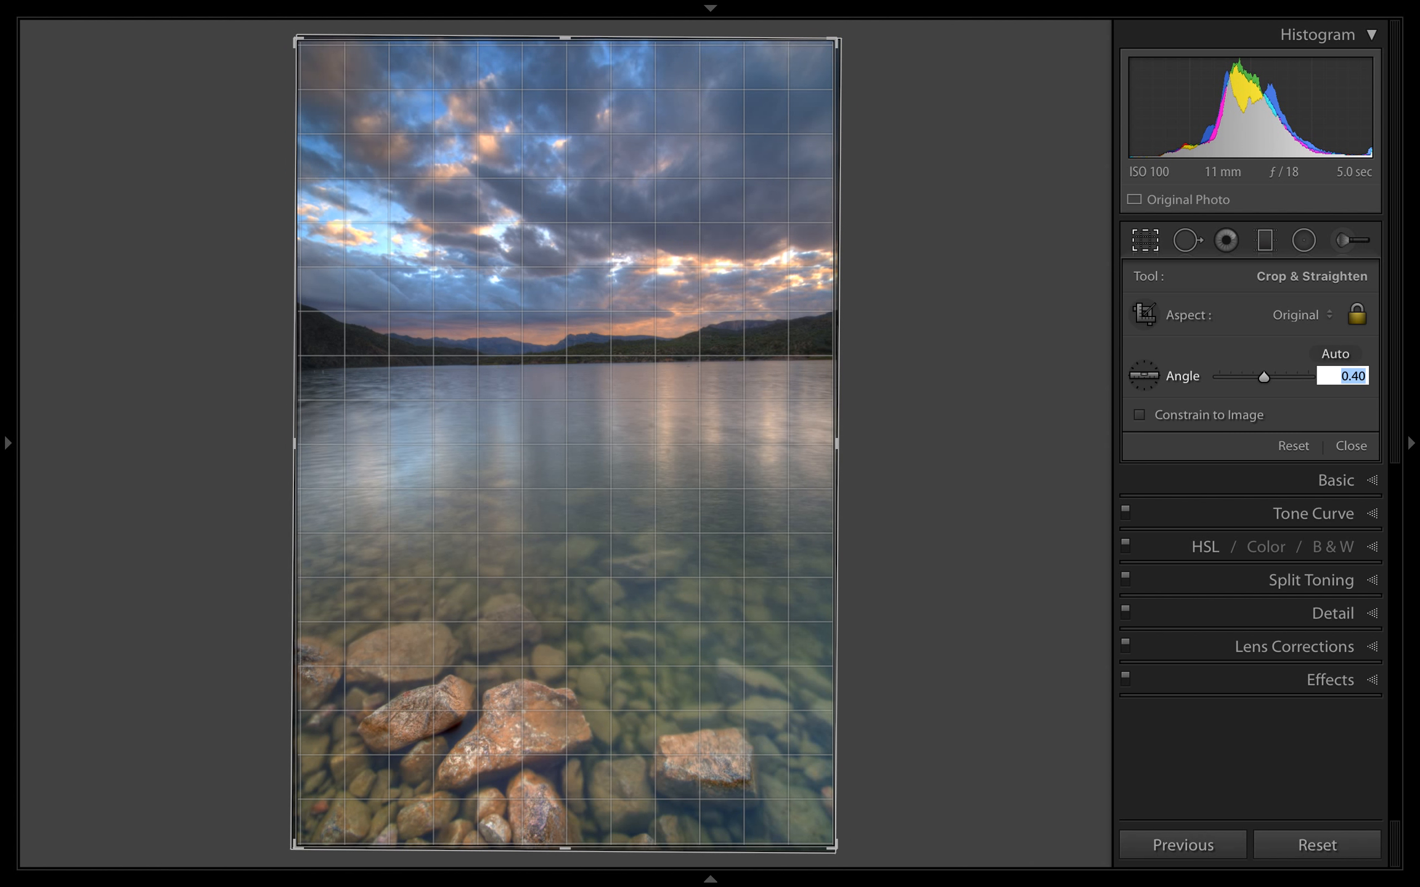
key("Down")
key("Down")
key("Down")
key("Down")
key("Down")
key("Down")
key("Down")
key("Down")
key("Down")
key("Down")
key("Up")
key("Up")
key("Up")
key("Up")
key("Up")
key("Up")
key("Up")
key("Up")
key("Up")
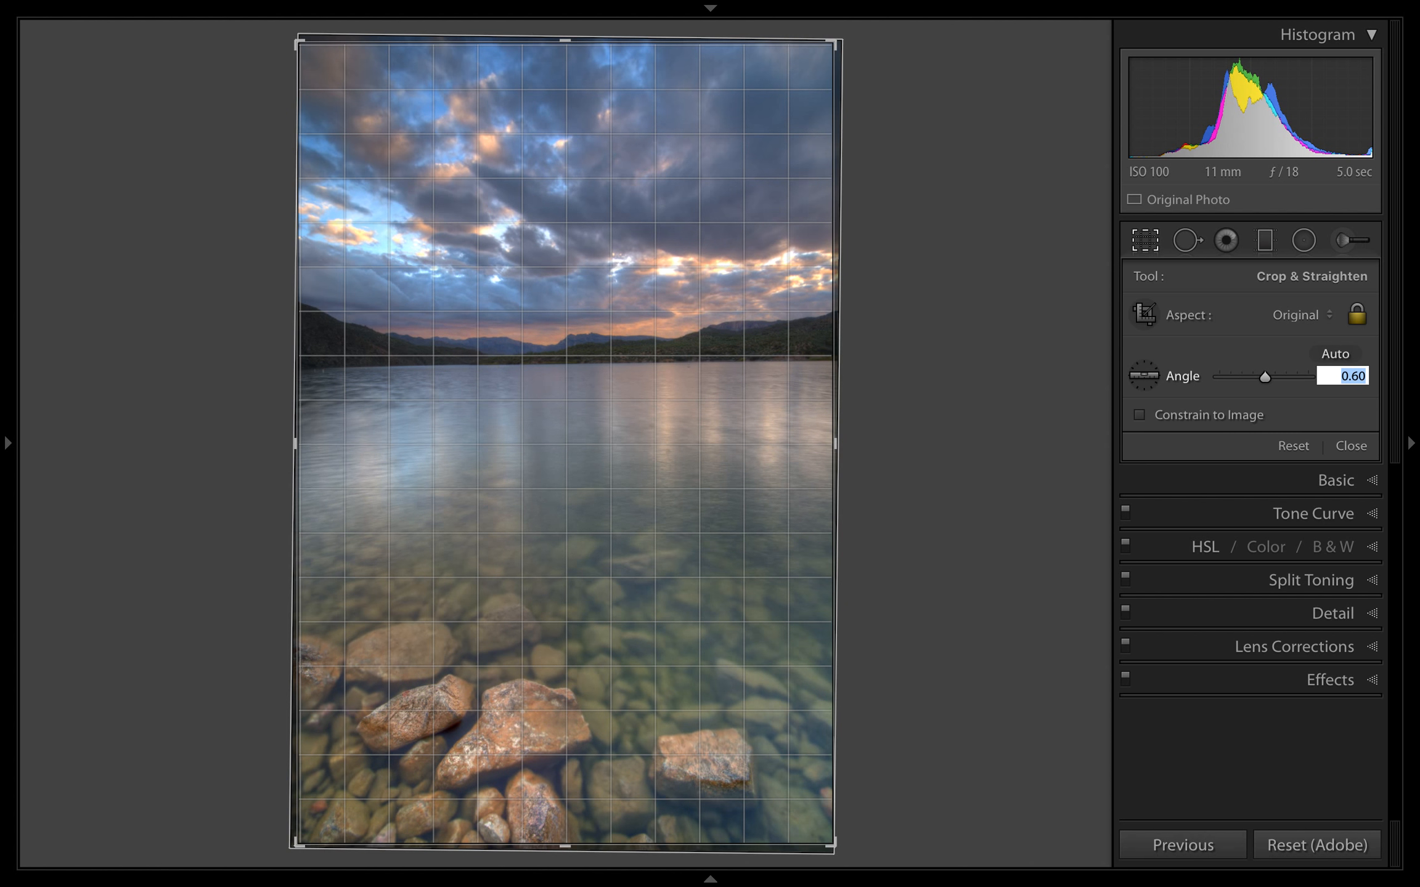
key("Down")
key("Down")
key("Down")
key("Down")
key("Down")
key("Down")
key("Down")
key("Down")
key("Down")
key("Down")
key("Down")
key("Down")
key("Down")
key("Down")
key("Down")
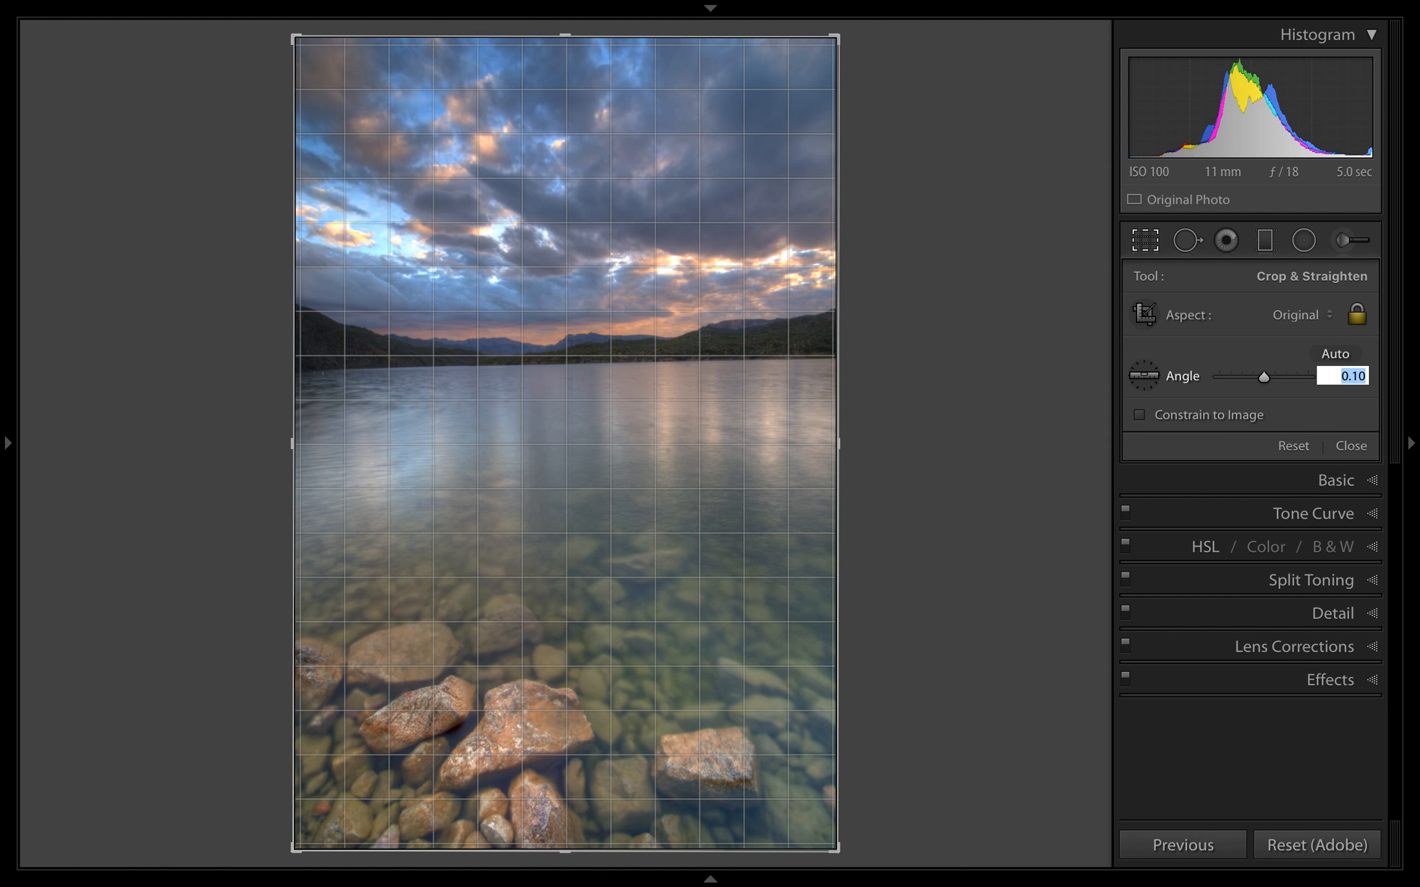
key("Up")
key("Up")
key("Up")
key("Up")
key("Up")
key("Up")
key("Up")
key("Up")
key("Up")
key("Up")
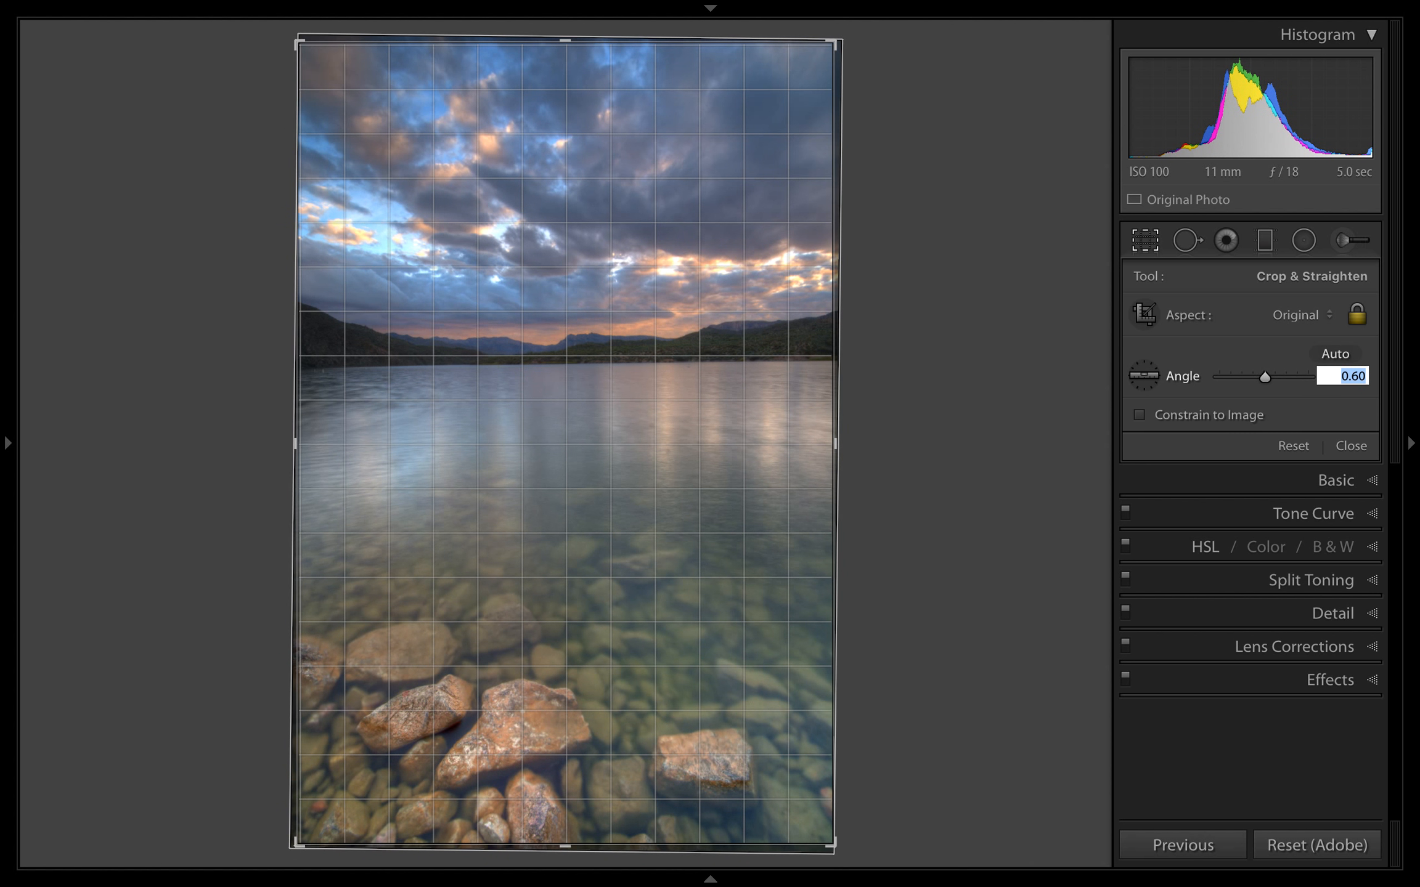
key("Down")
key("Down")
key("Down")
key("Down")
key("Down")
key("Down")
key("Down")
key("Down")
key("Down")
key("Down")
key("Down")
key("Down")
key("Down")
key("Down")
key("Down")
key("Down")
key("Down")
key("Down")
key("Down")
key("Down")
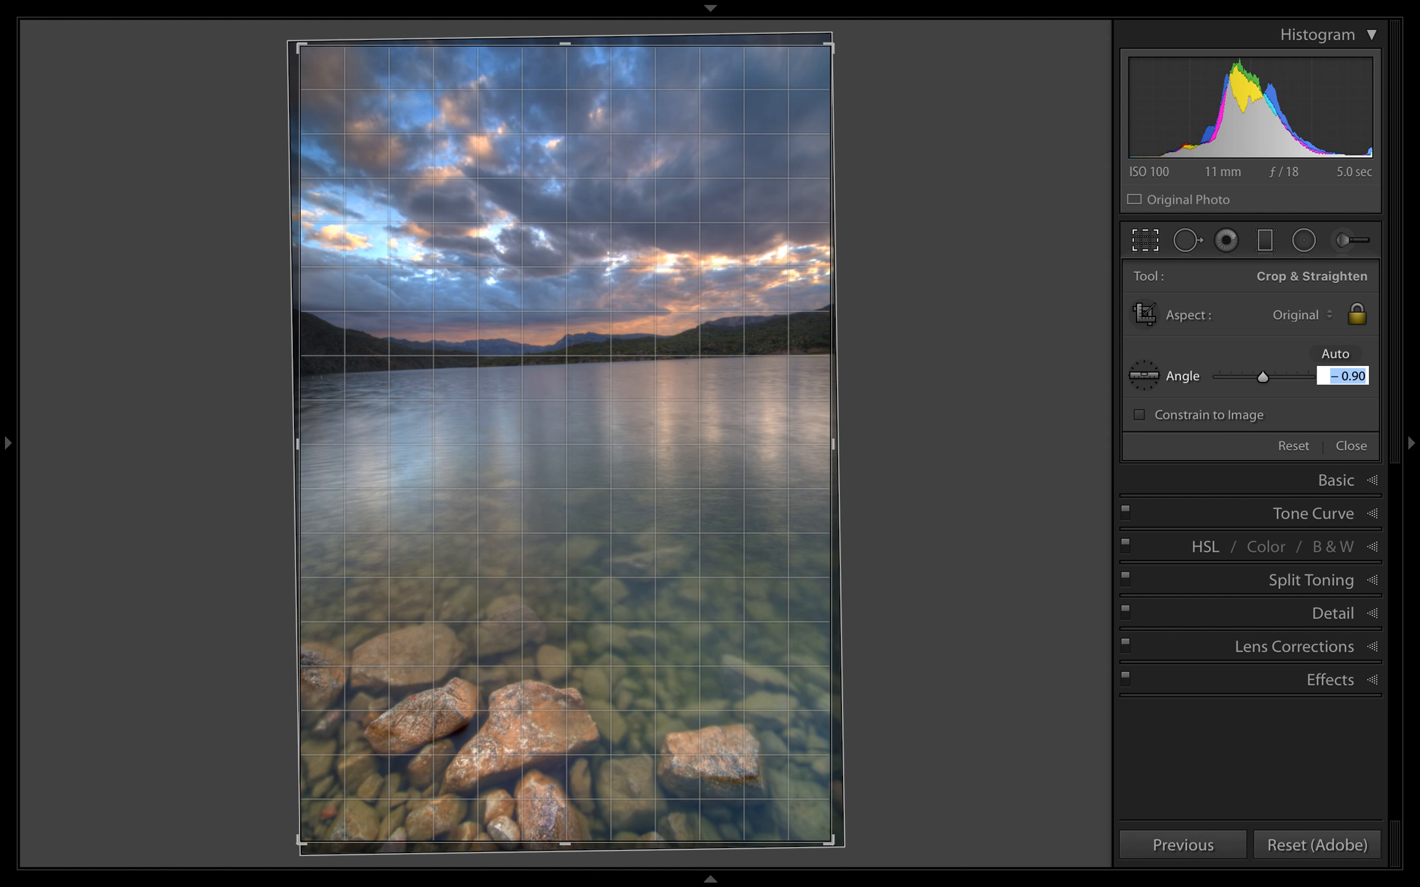
Raise the Angle value in larger increments to 1.10 and reset the crop.
key("shift+Up")
key("shift+Up")
key("shift+Up")
key("shift+Up")
key("shift+Up")
key("shift+Up")
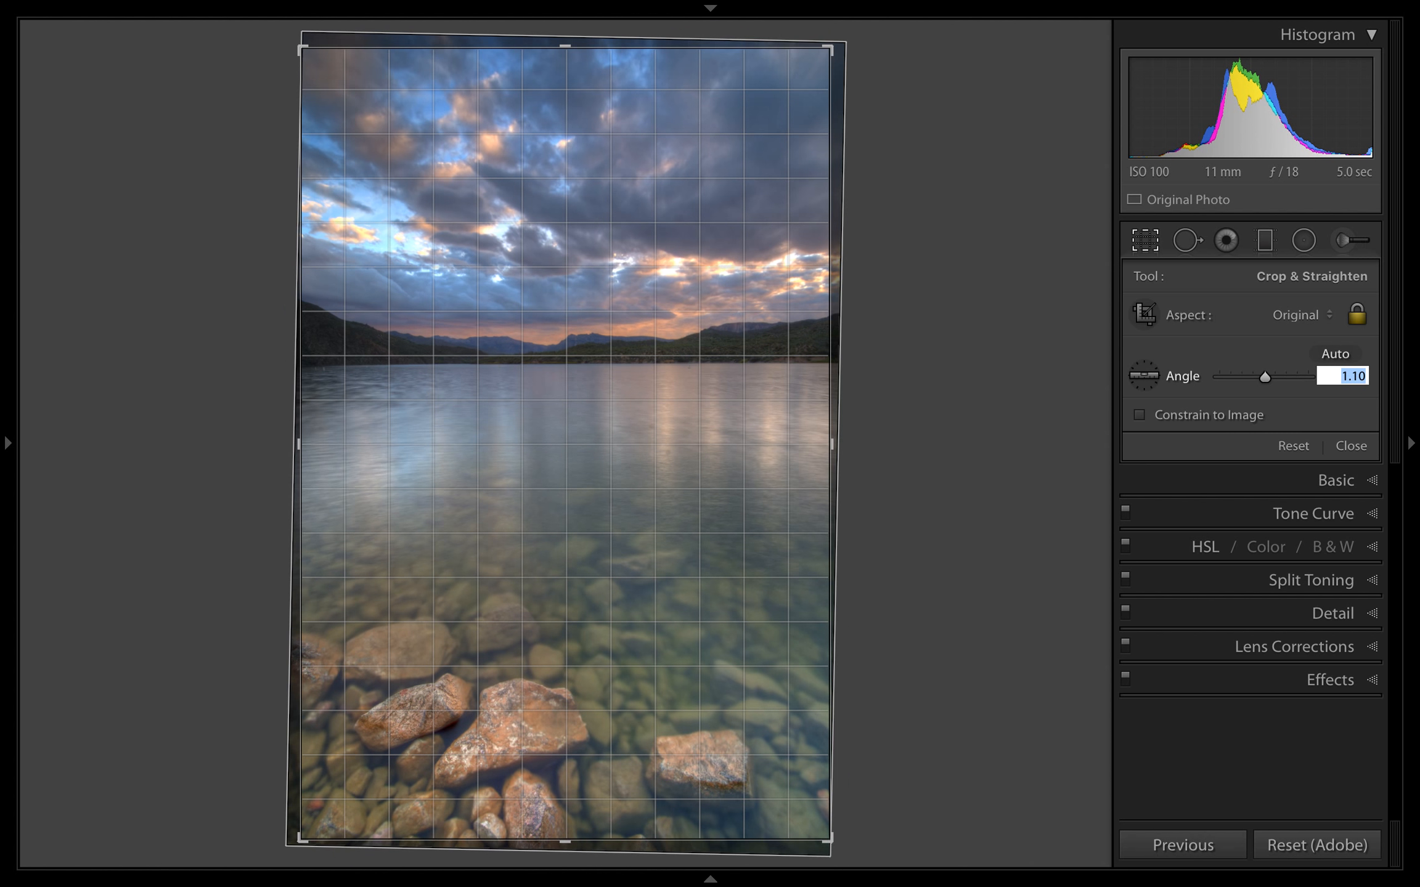
key("shift+Down")
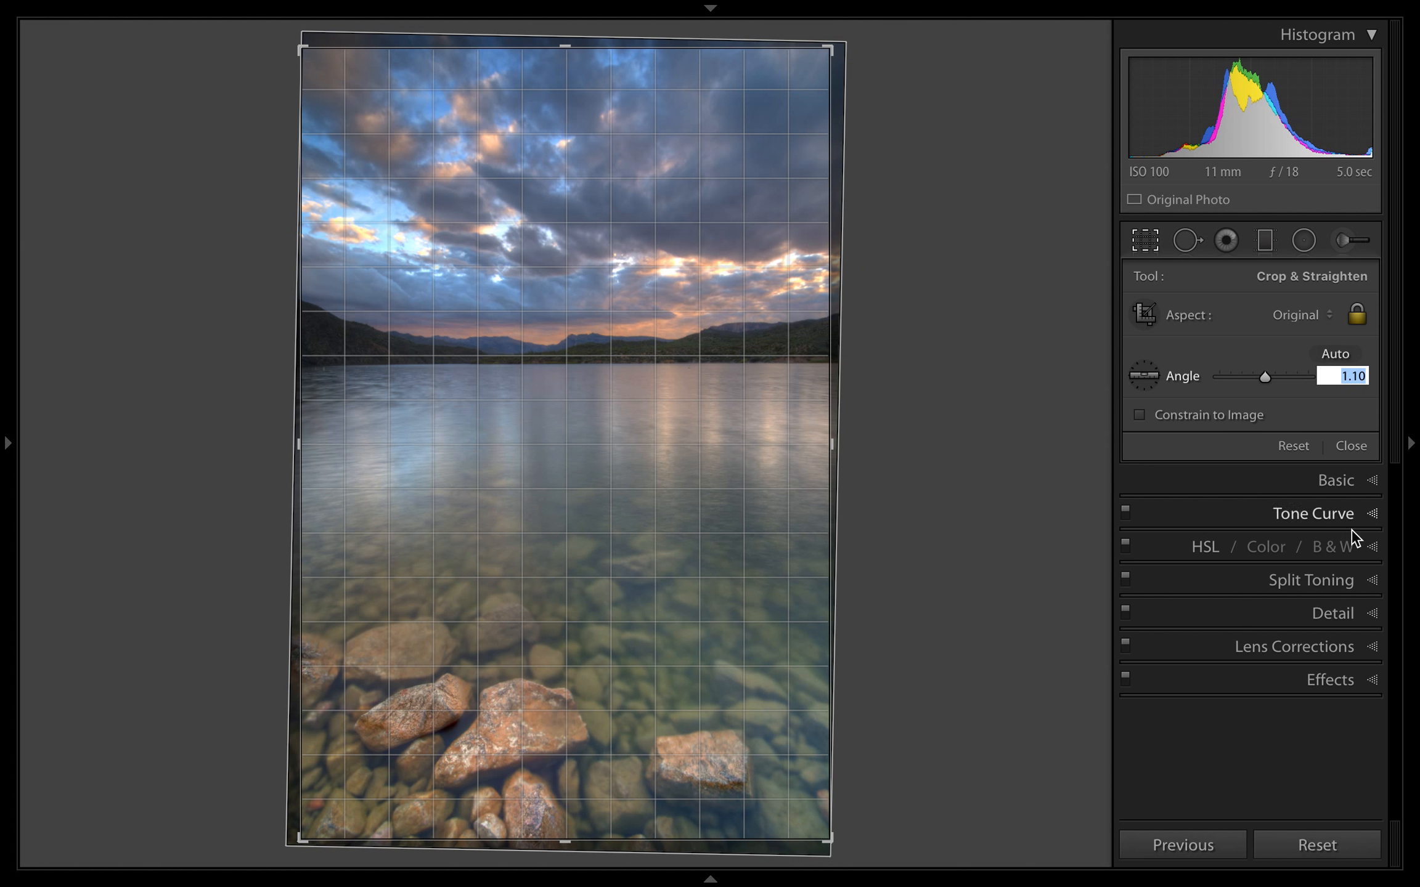
left_click(1299, 445)
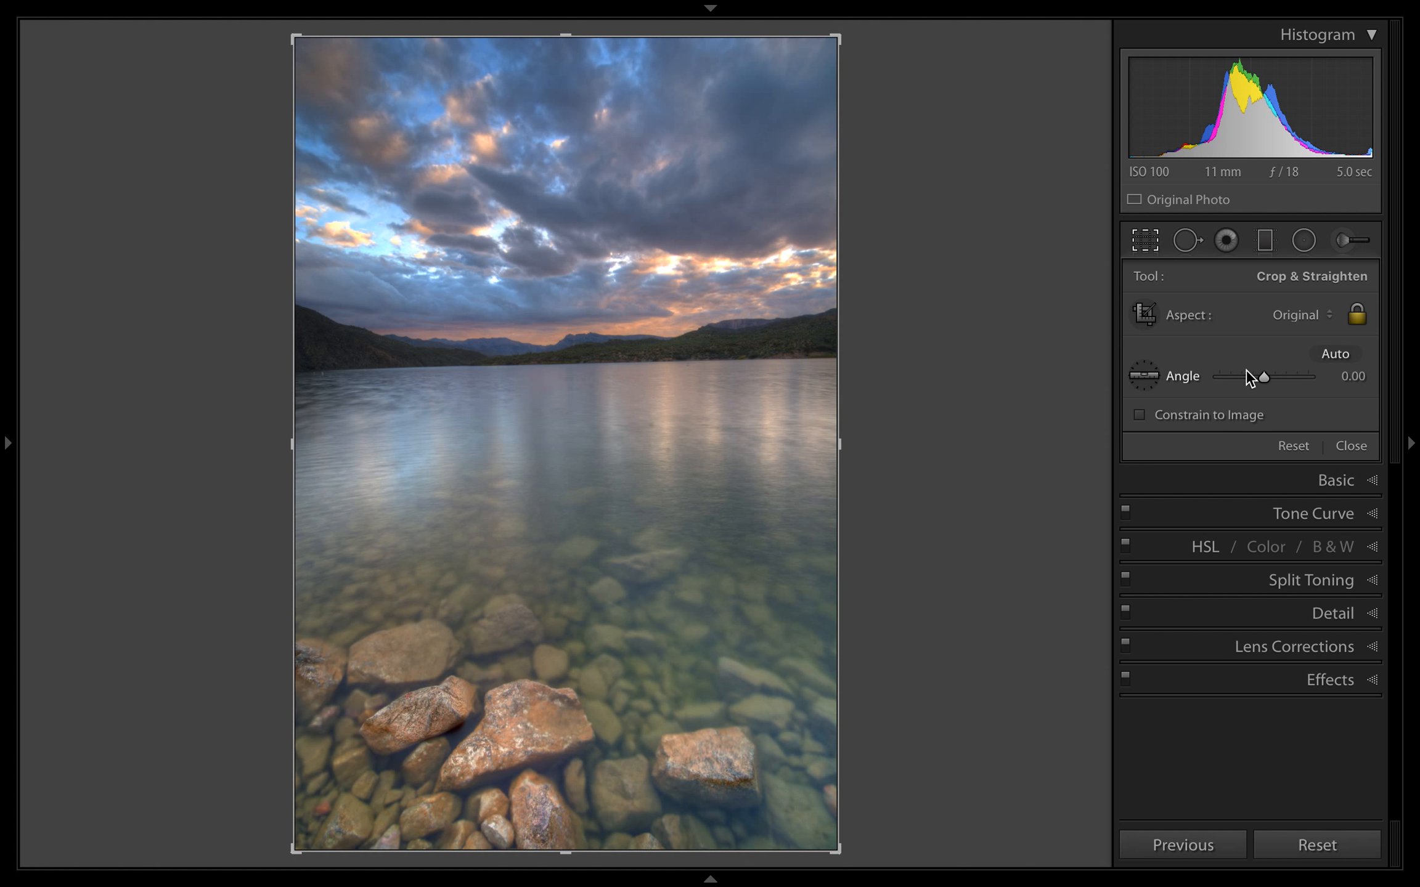
Try leveling the photo with the Straighten tool along the far shoreline, to an angle of about 1.42, and reset the crop.
left_click(1149, 373)
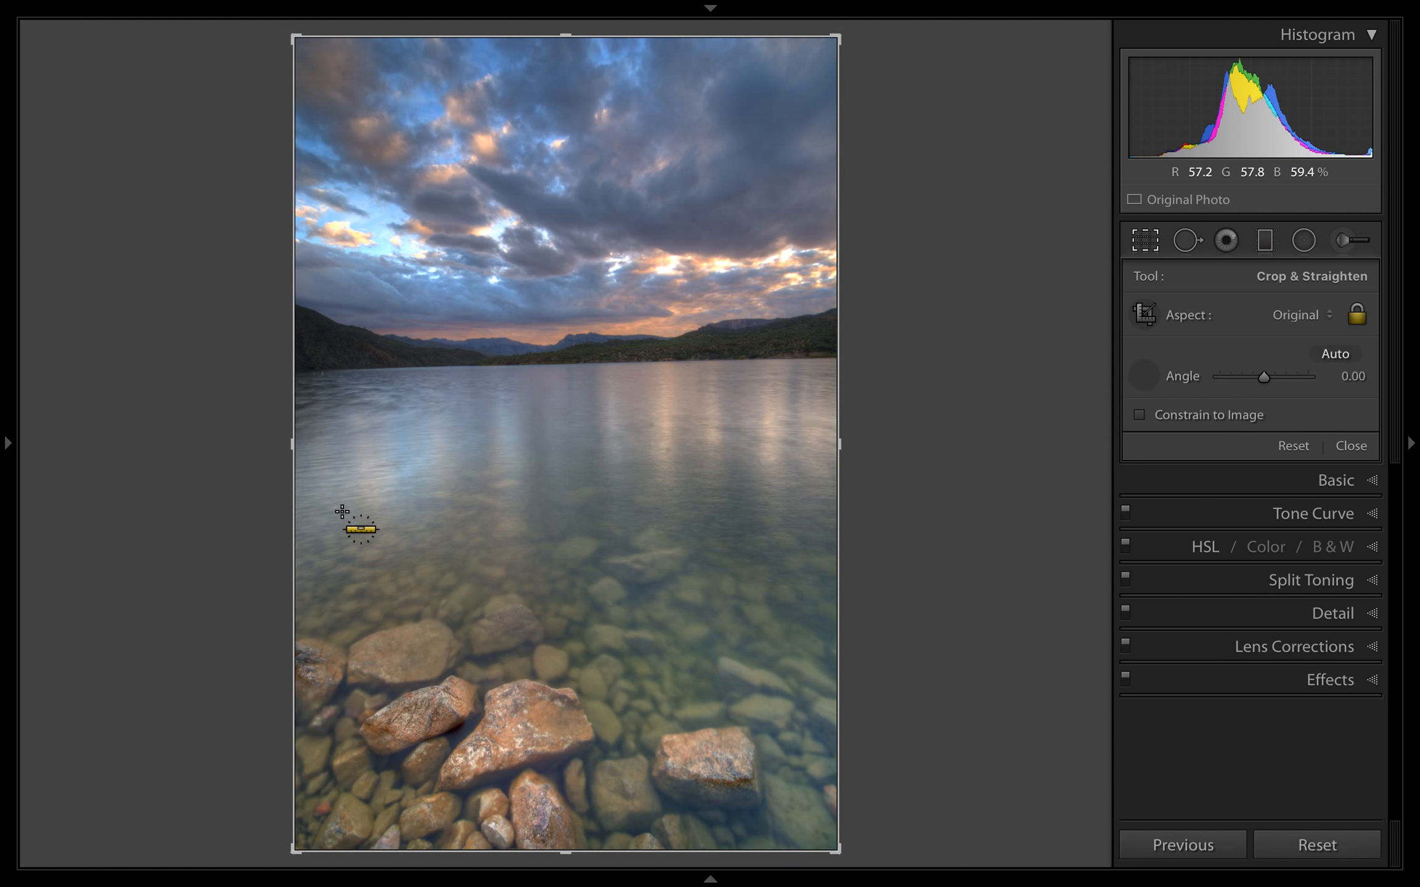
left_click_drag(307, 370, 307, 370)
left_click_drag(411, 354, 1029, 352)
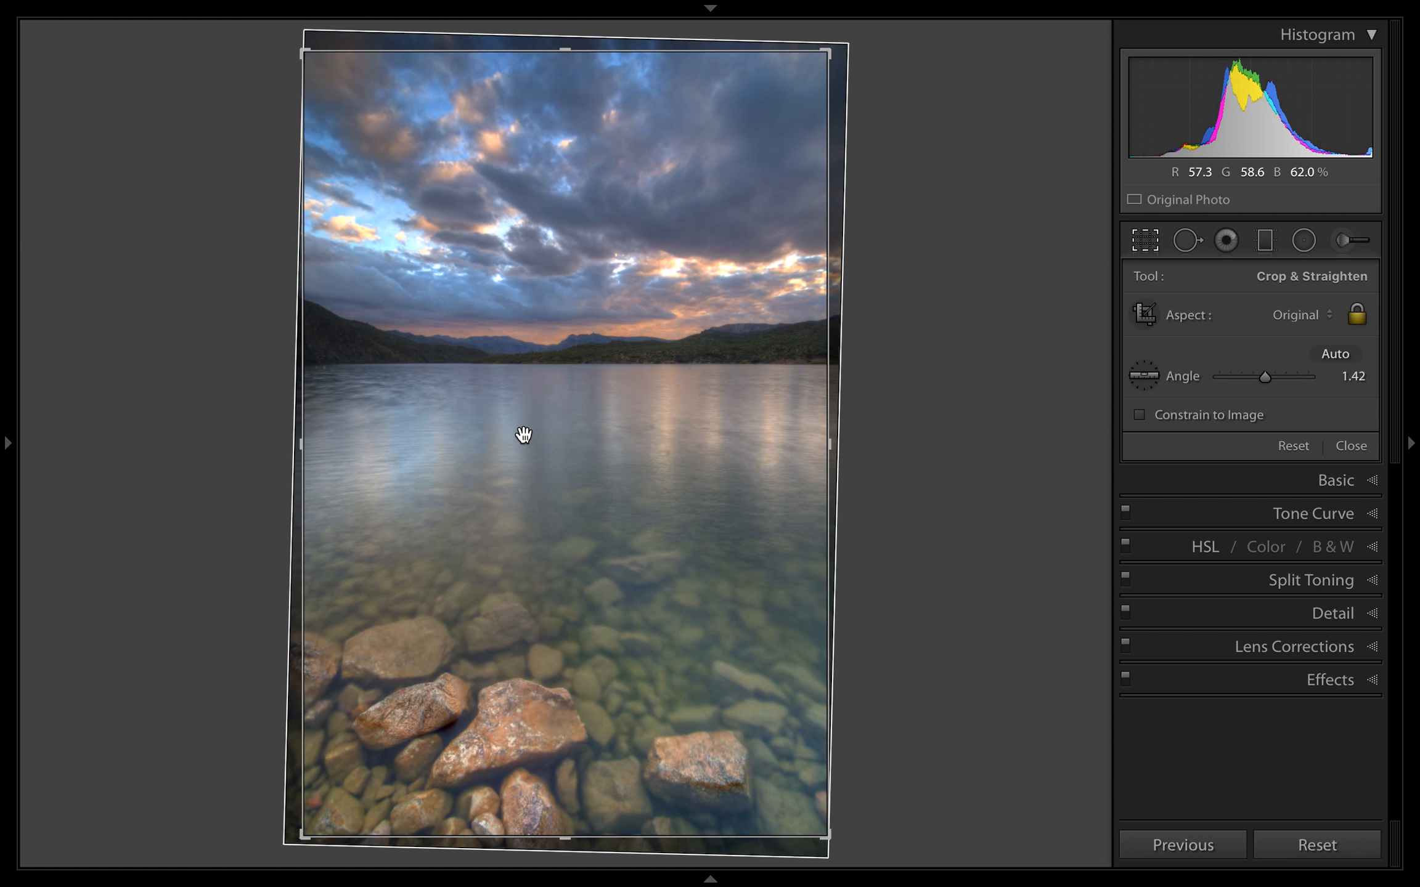
left_click(1302, 445)
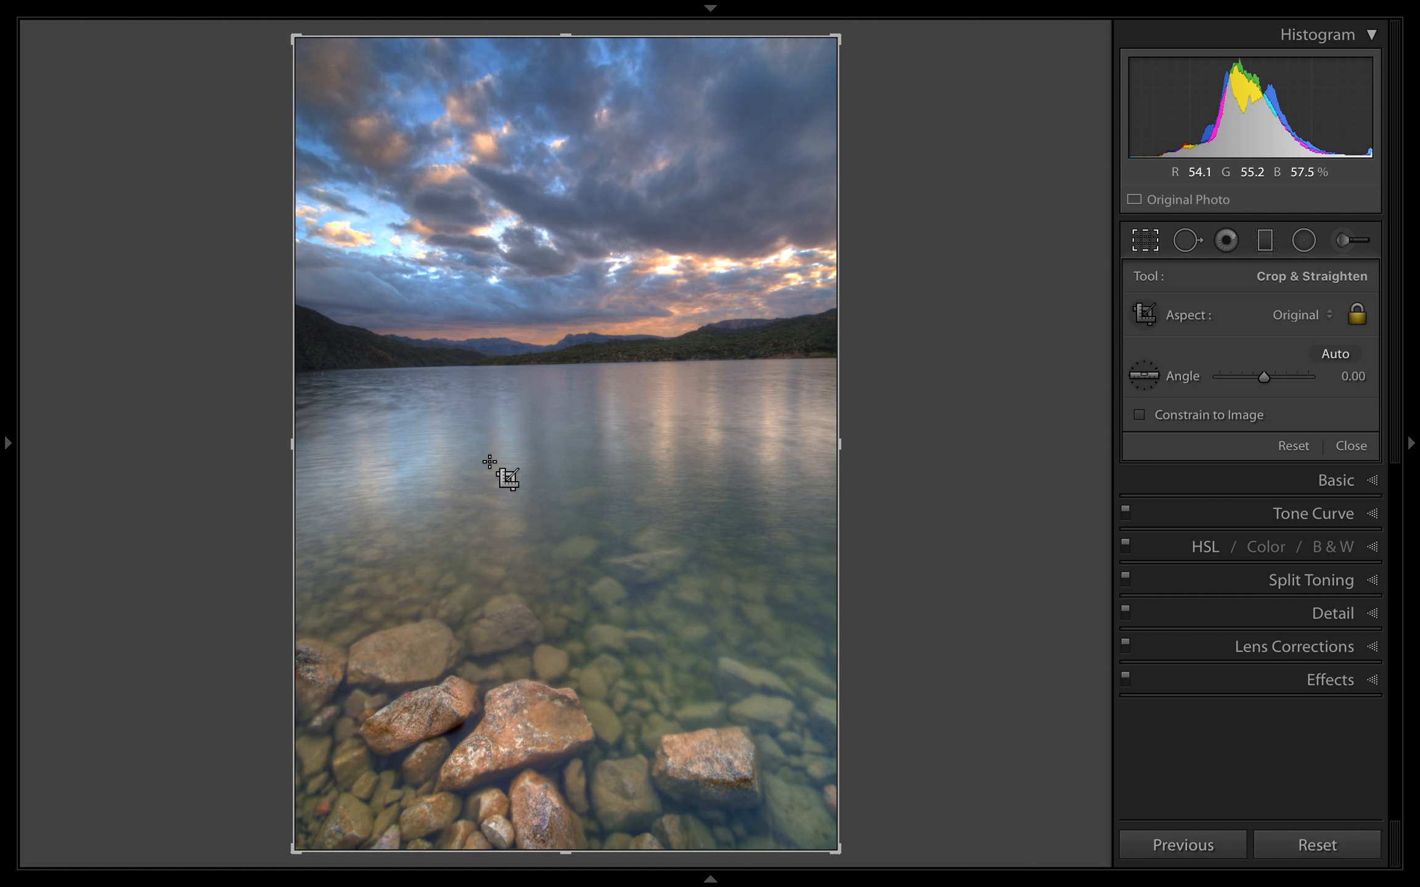
Level the horizon by drawing a straightening line along the far shoreline, giving an angle of about 1.56.
key("ctrl")
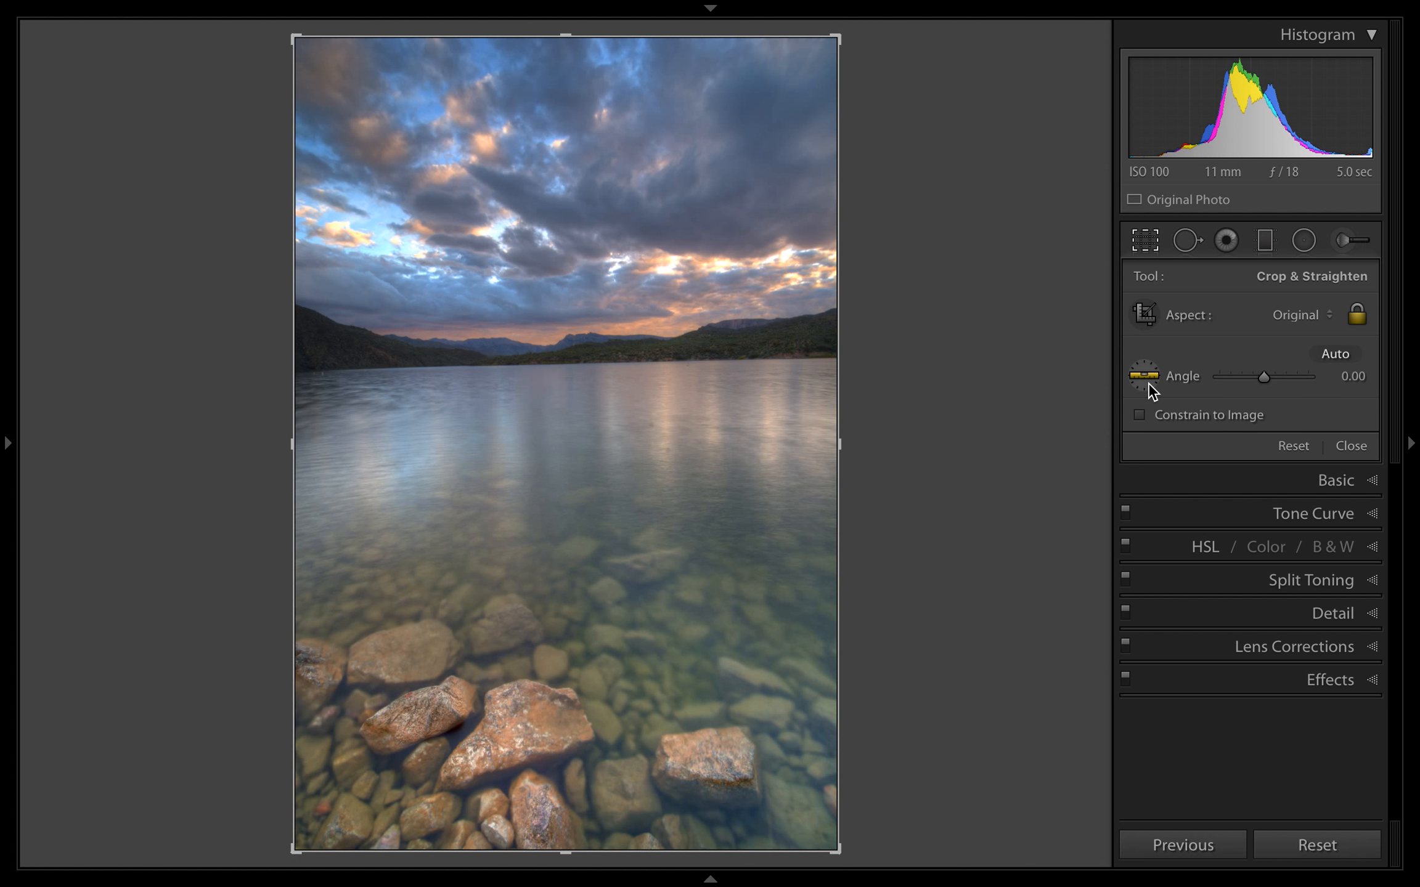
left_click_drag(324, 373, 934, 357)
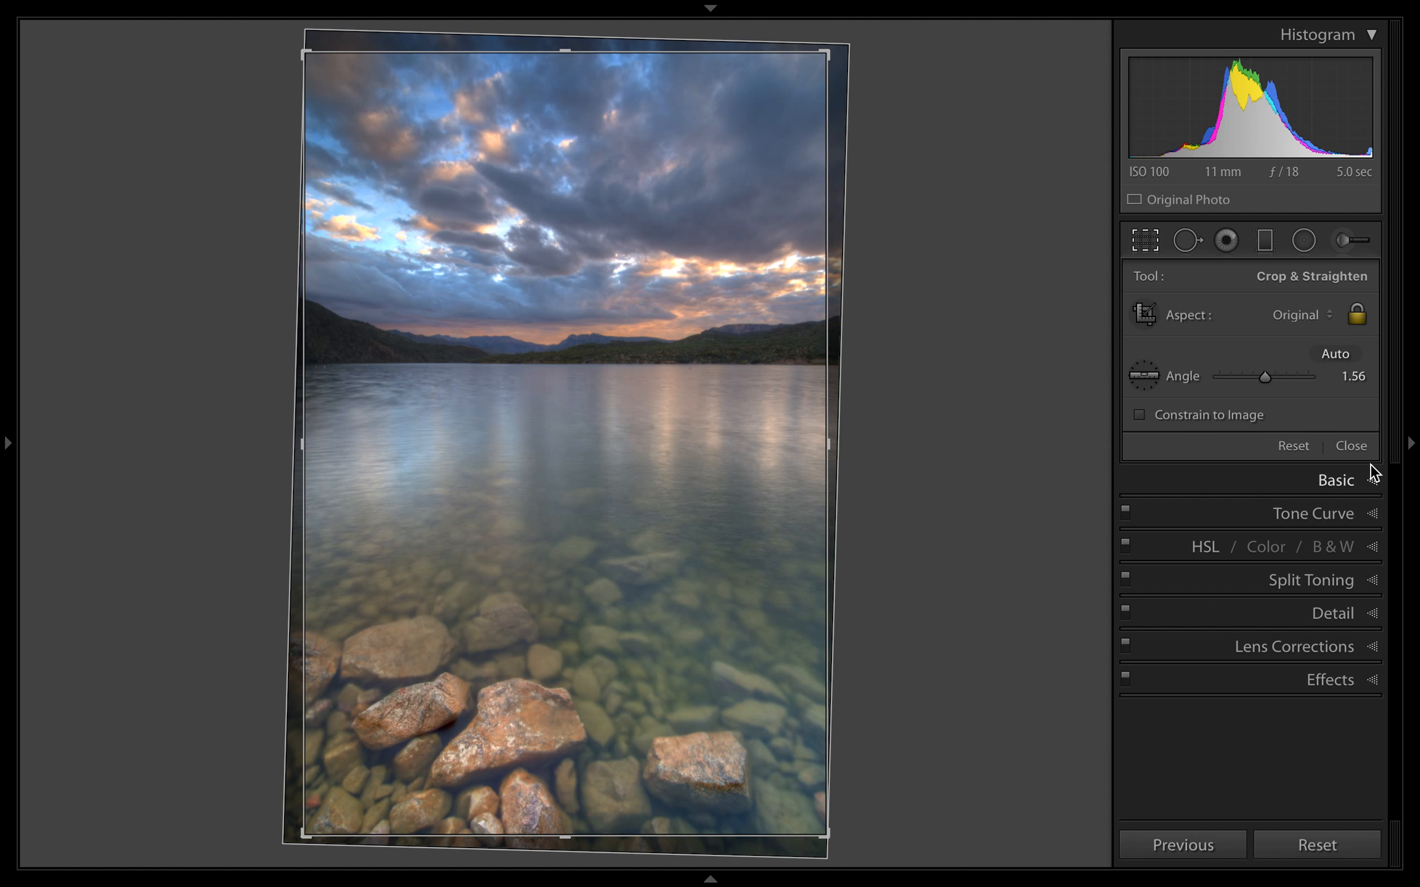
mouse_move(886, 6)
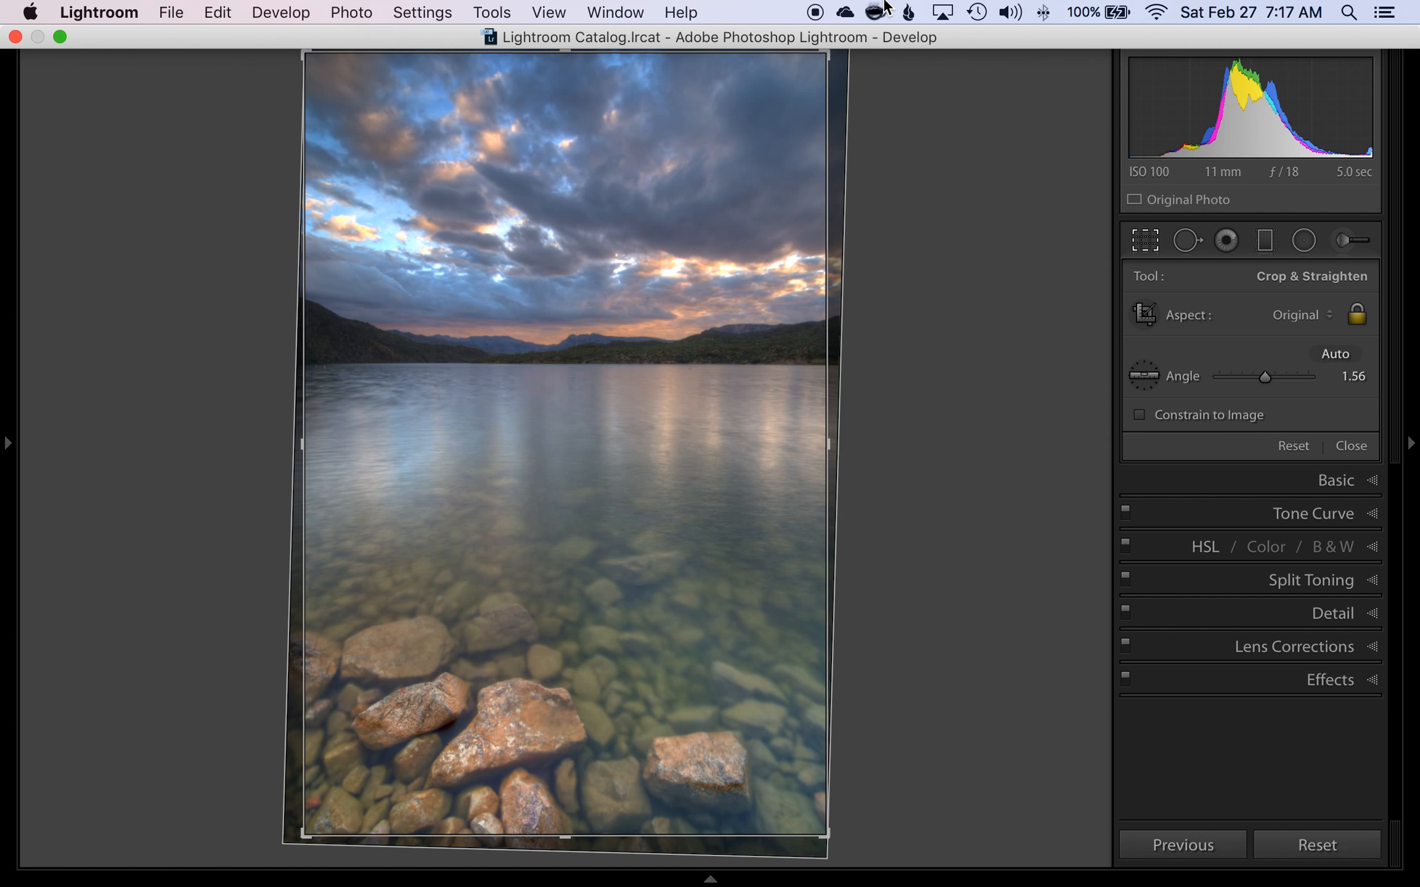